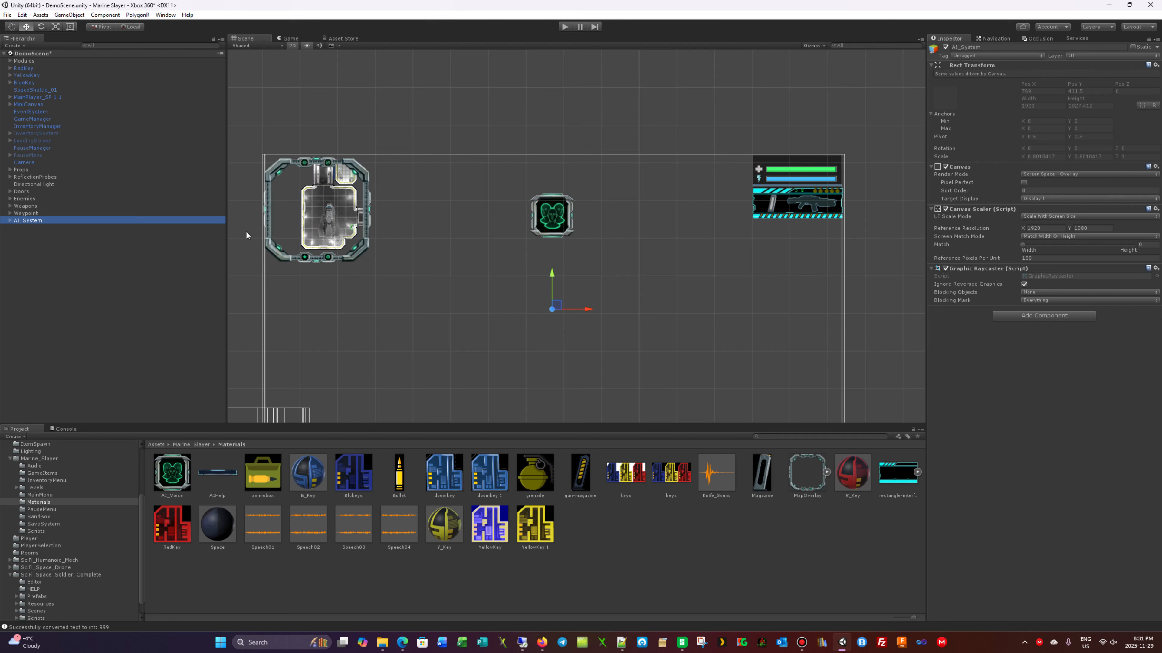
- Switch the Scene view from 2D to 3D and frame the Player object inside the MainPlayer prefab
click(51, 246)
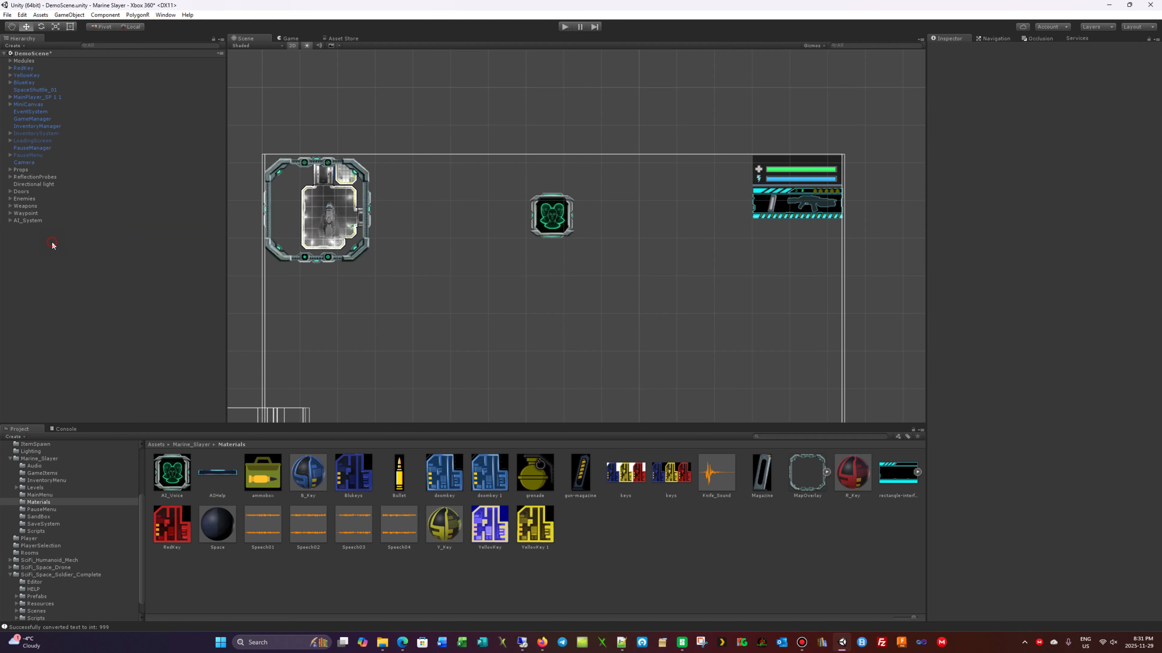
click(34, 221)
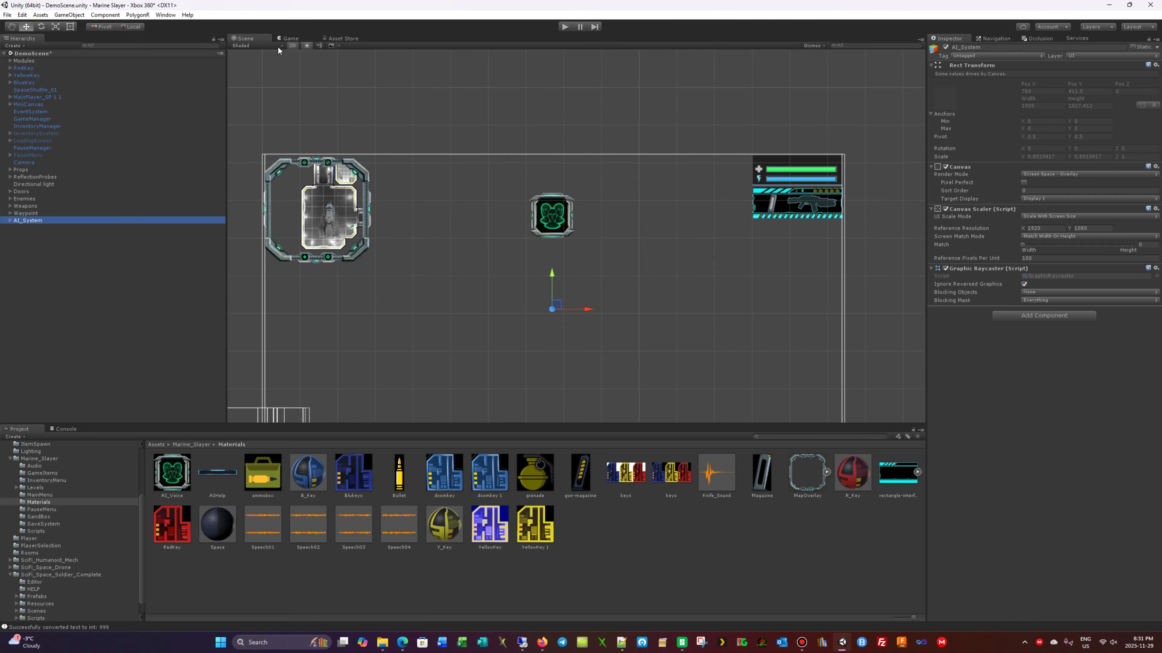
click(292, 46)
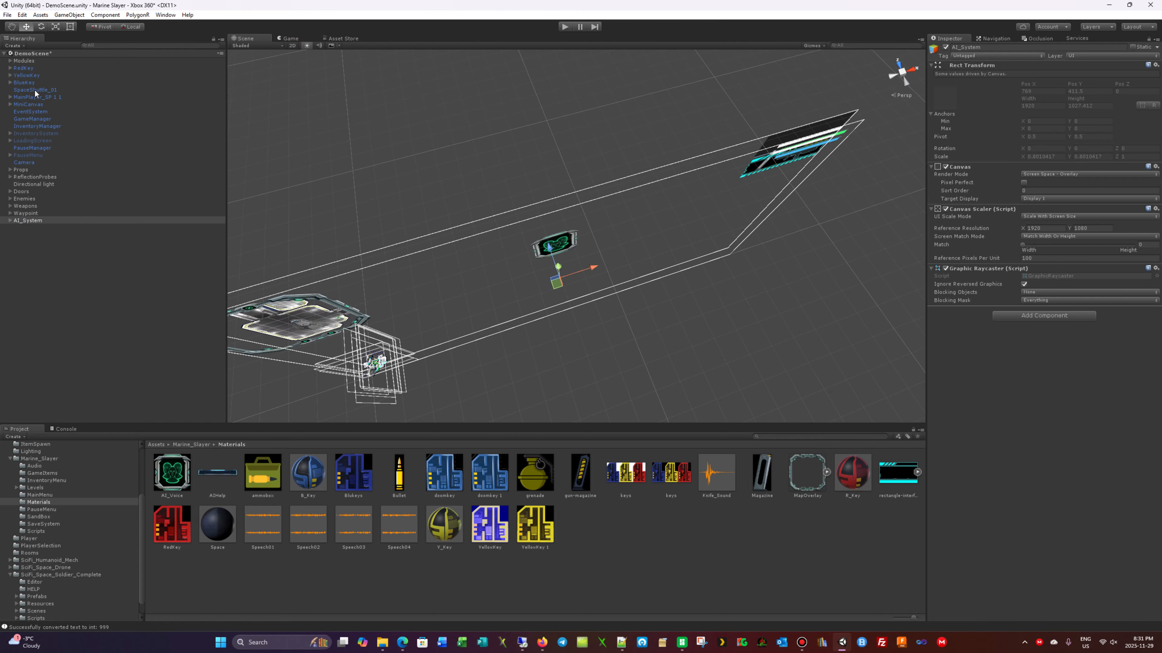
click(10, 98)
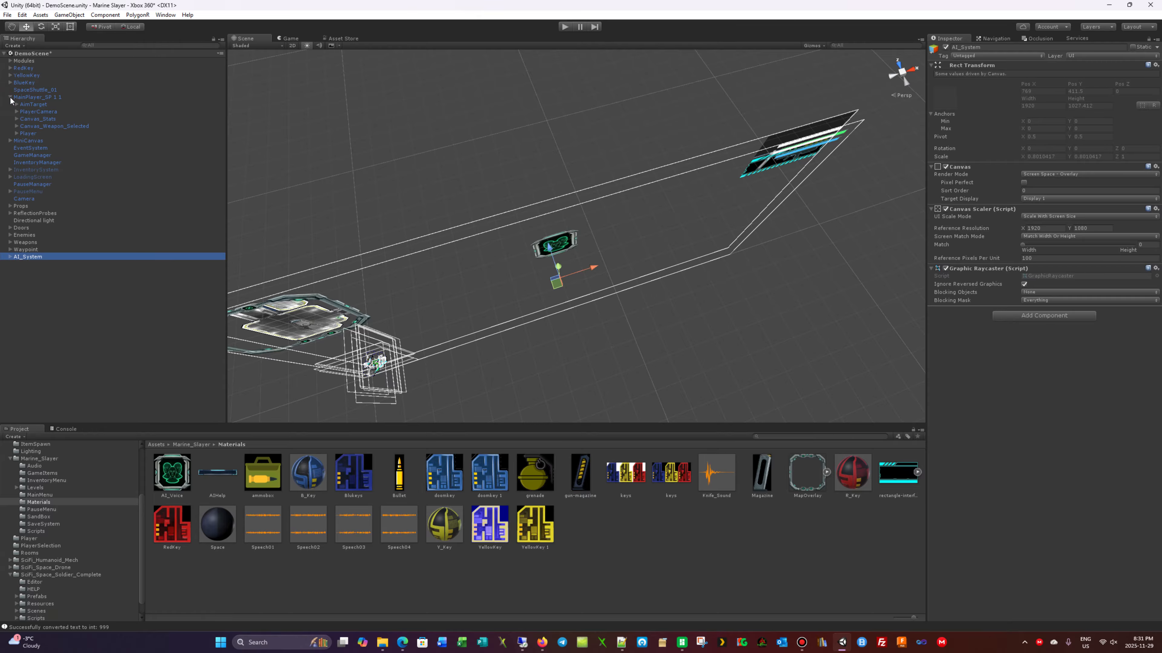
double_click(28, 133)
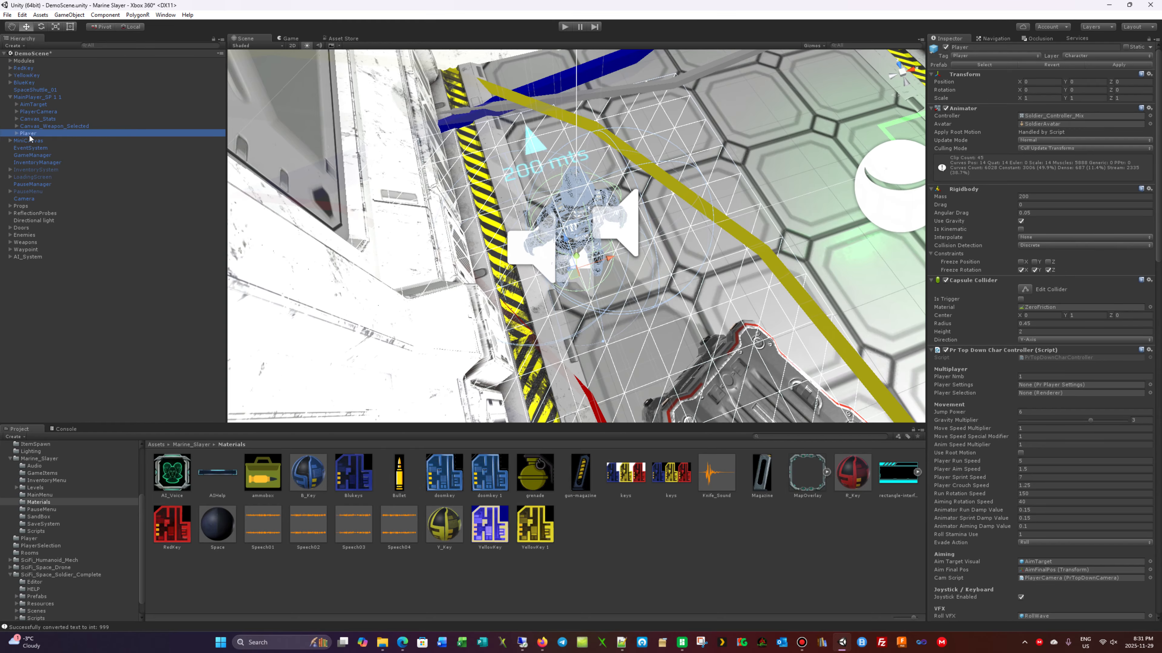
click(10, 97)
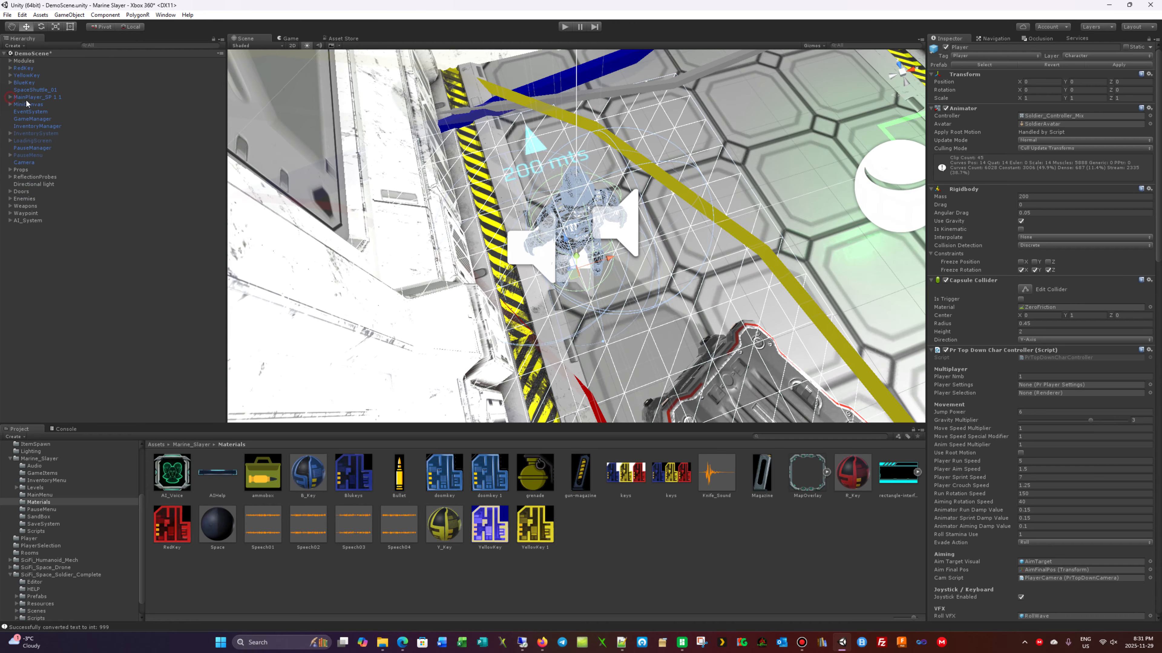
- Examine the level layout around the player's starting room, including the surrounding corridors and connected rooms
scroll(493, 227, down, 10)
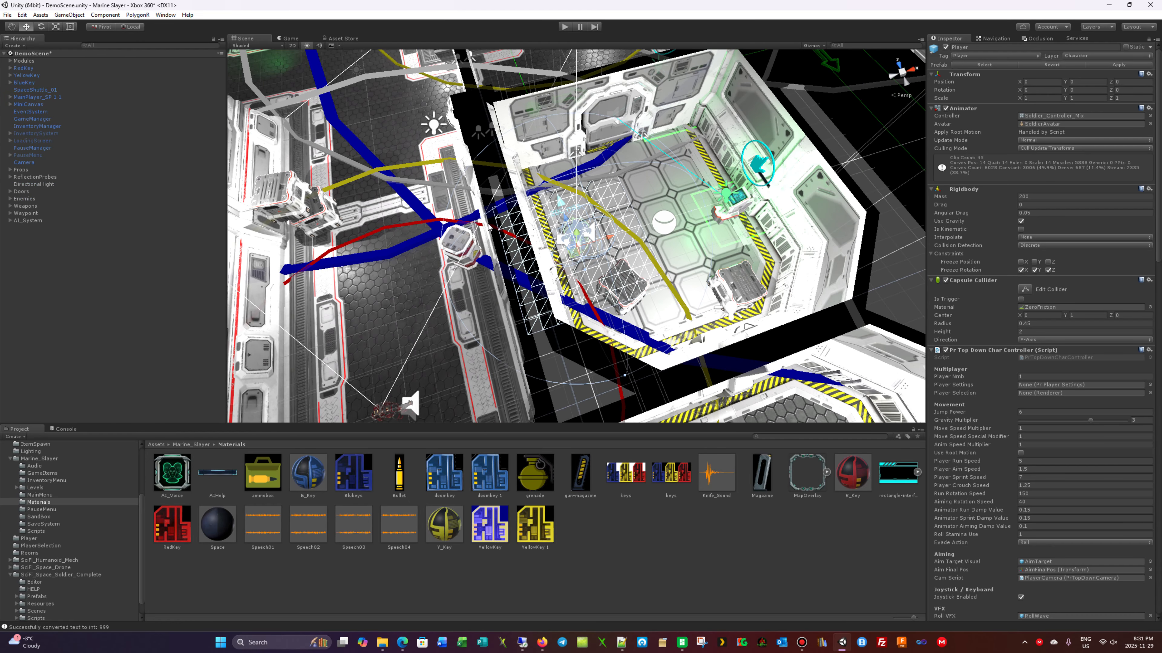
scroll(493, 228, up, 6)
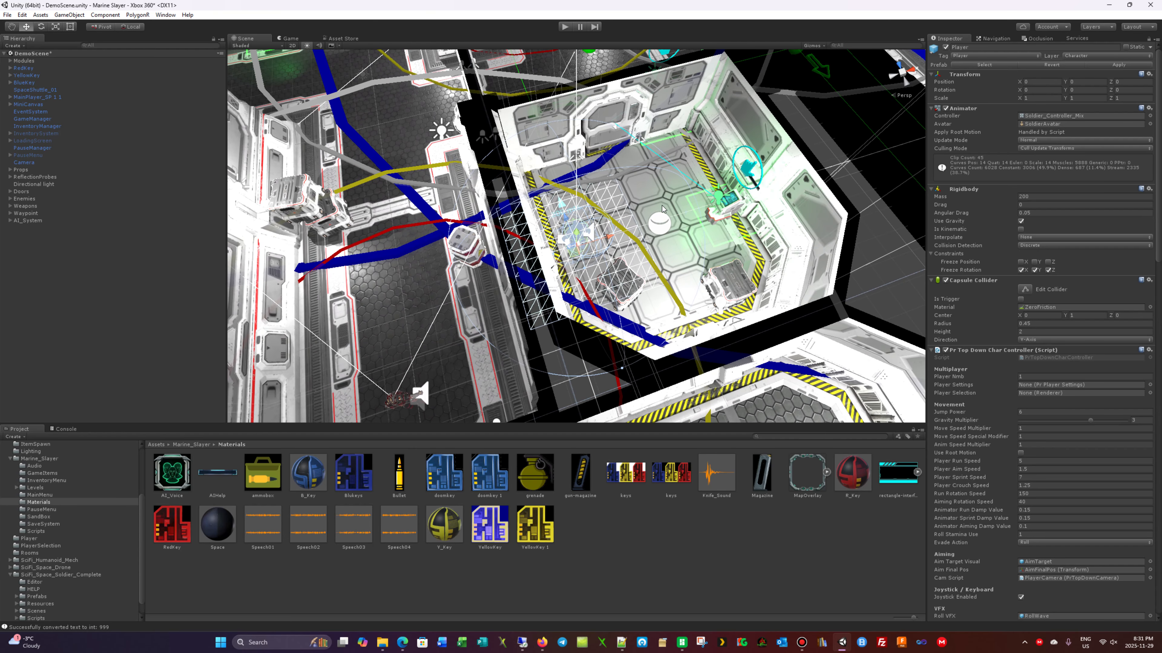
scroll(606, 196, down, 3)
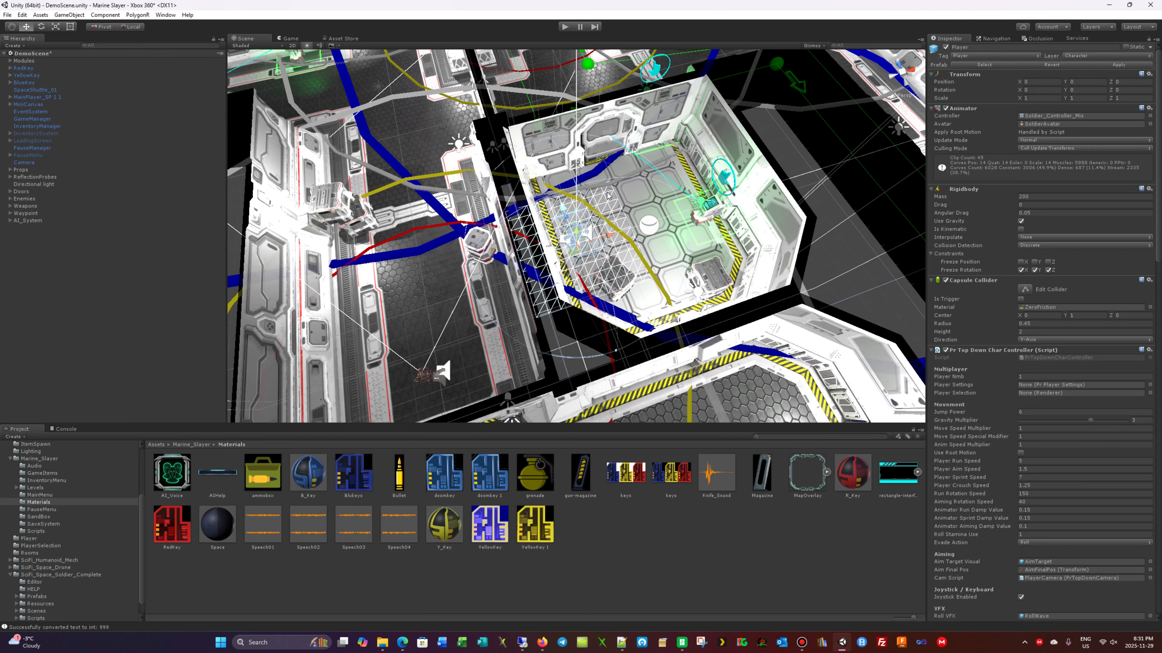
scroll(607, 195, down, 6)
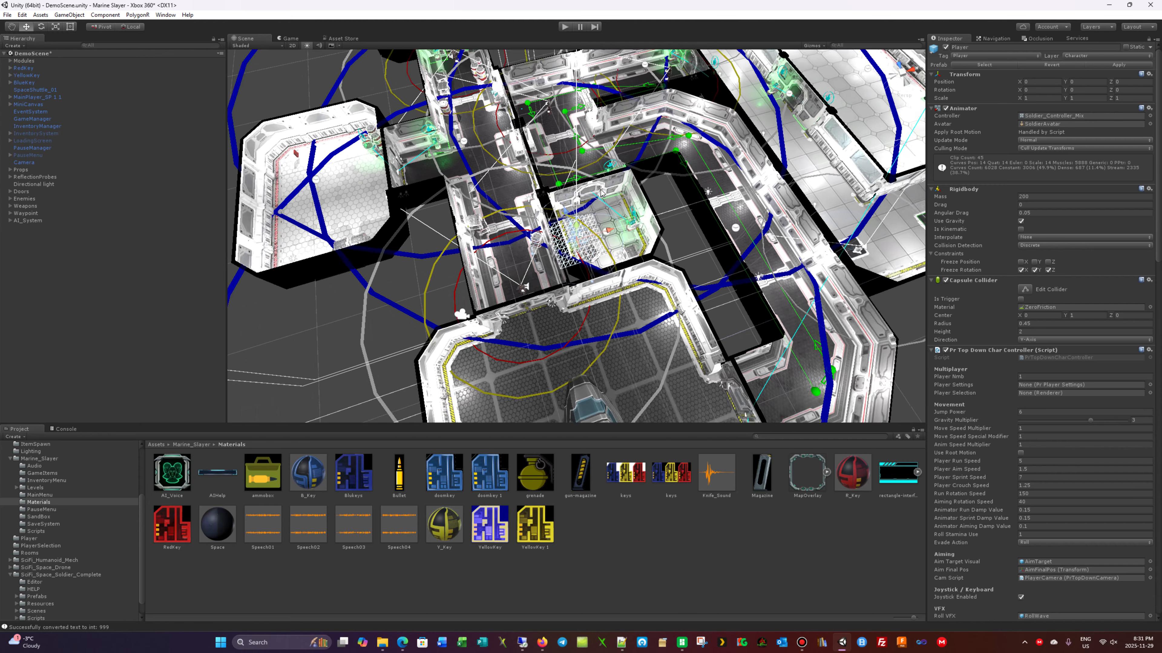
scroll(602, 192, down, 2)
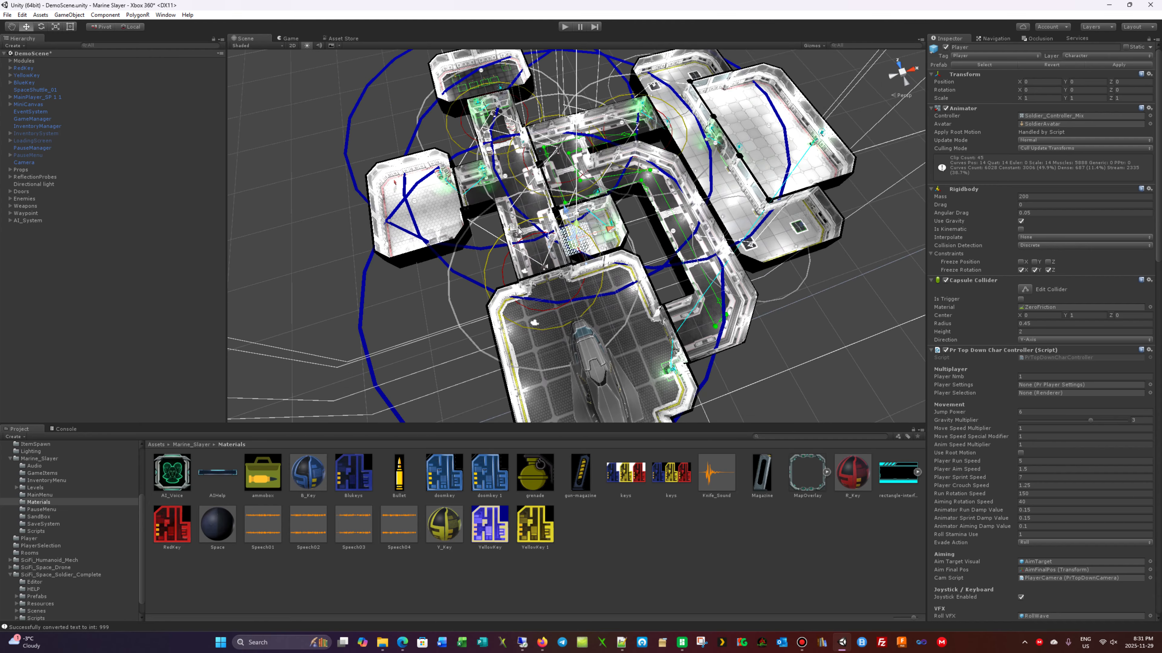
scroll(519, 231, up, 8)
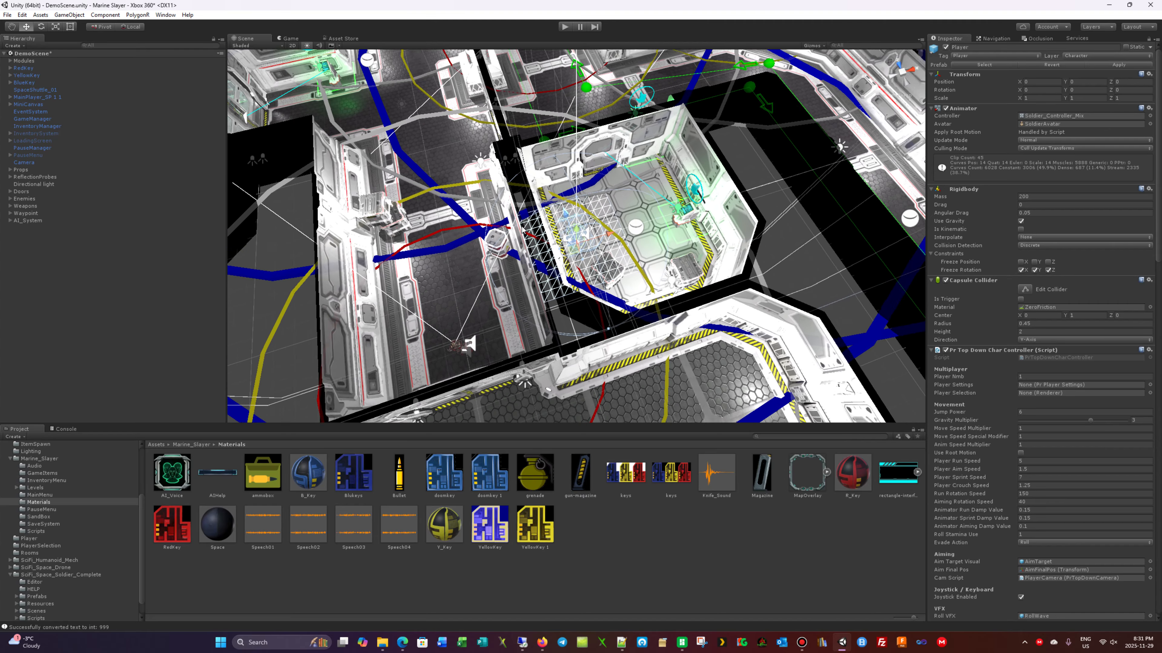
scroll(522, 229, up, 2)
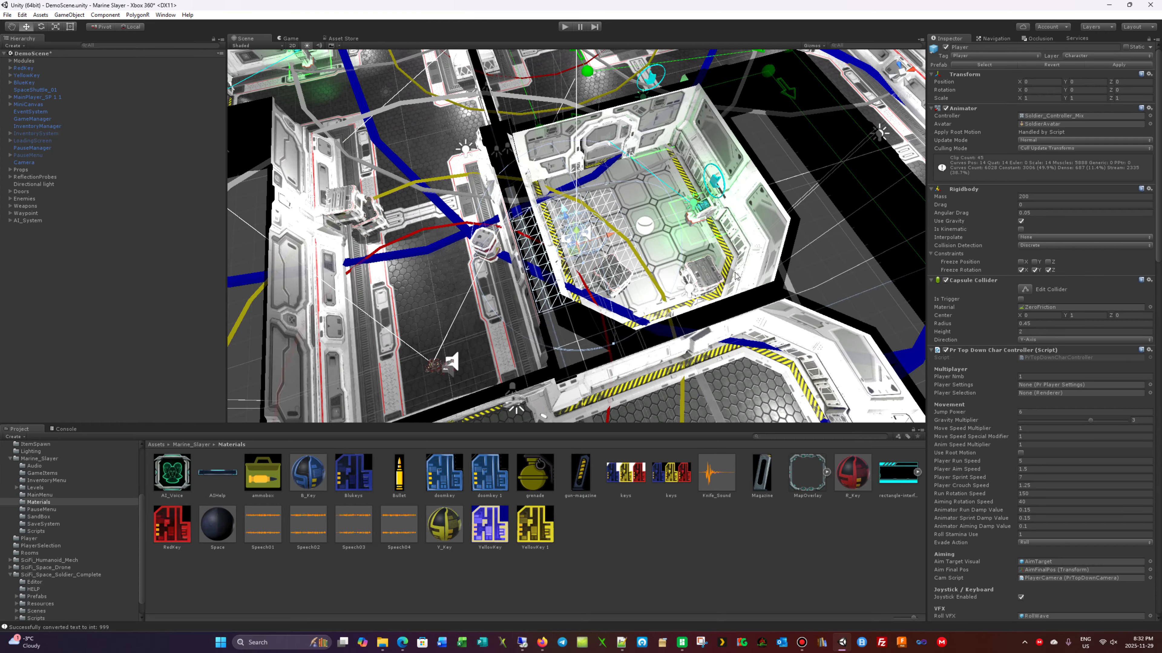
scroll(644, 226, down, 5)
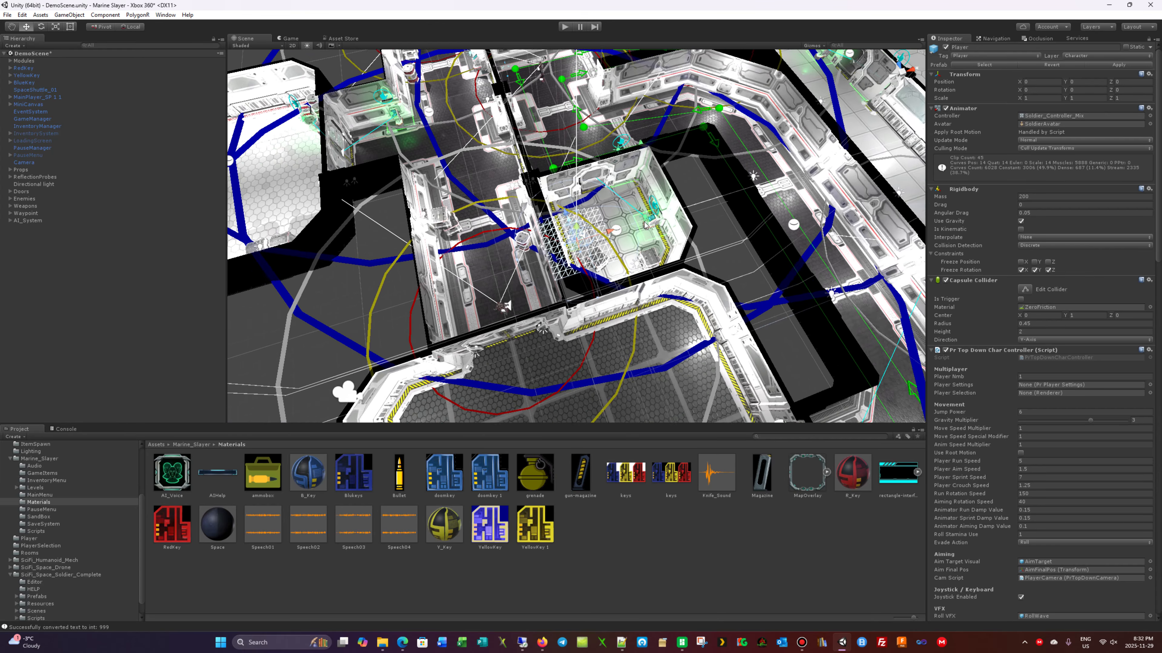
scroll(644, 224, down, 4)
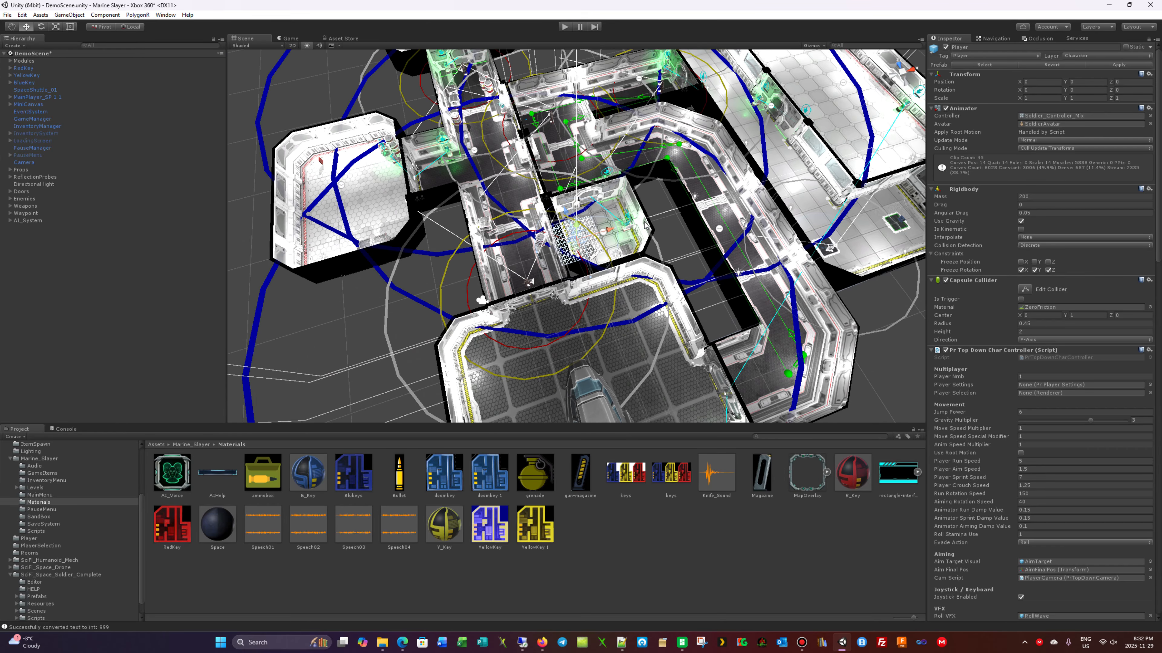
scroll(644, 224, up, 6)
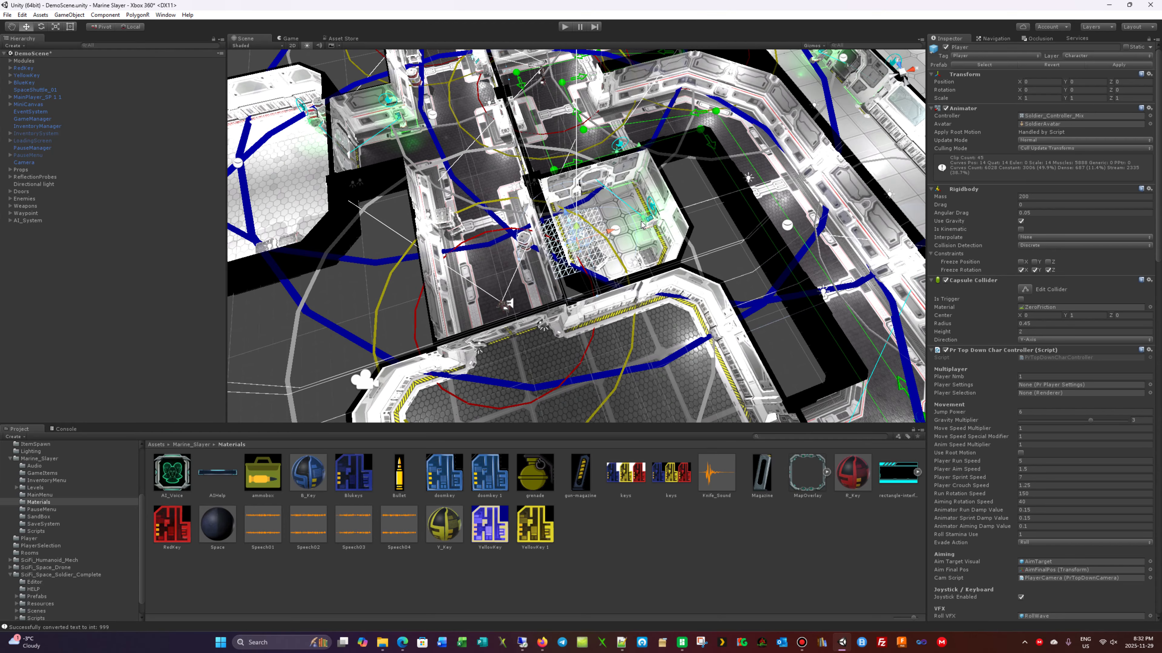
scroll(562, 148, up, 5)
scroll(577, 156, down, 10)
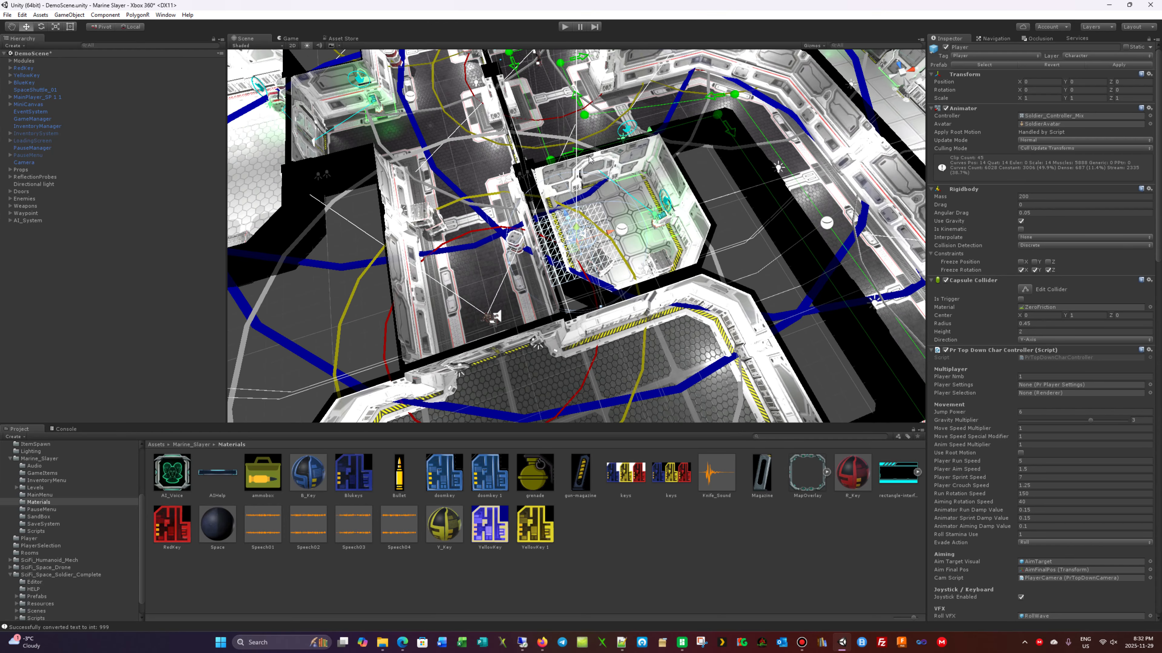
scroll(606, 163, up, 3)
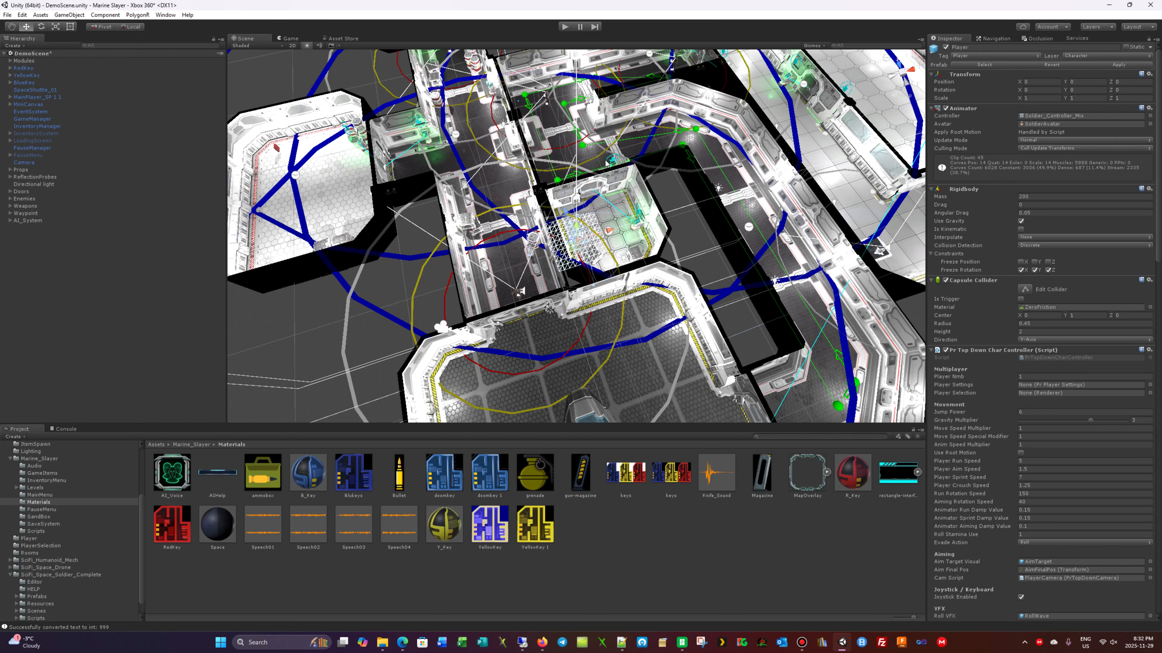
scroll(606, 164, down, 3)
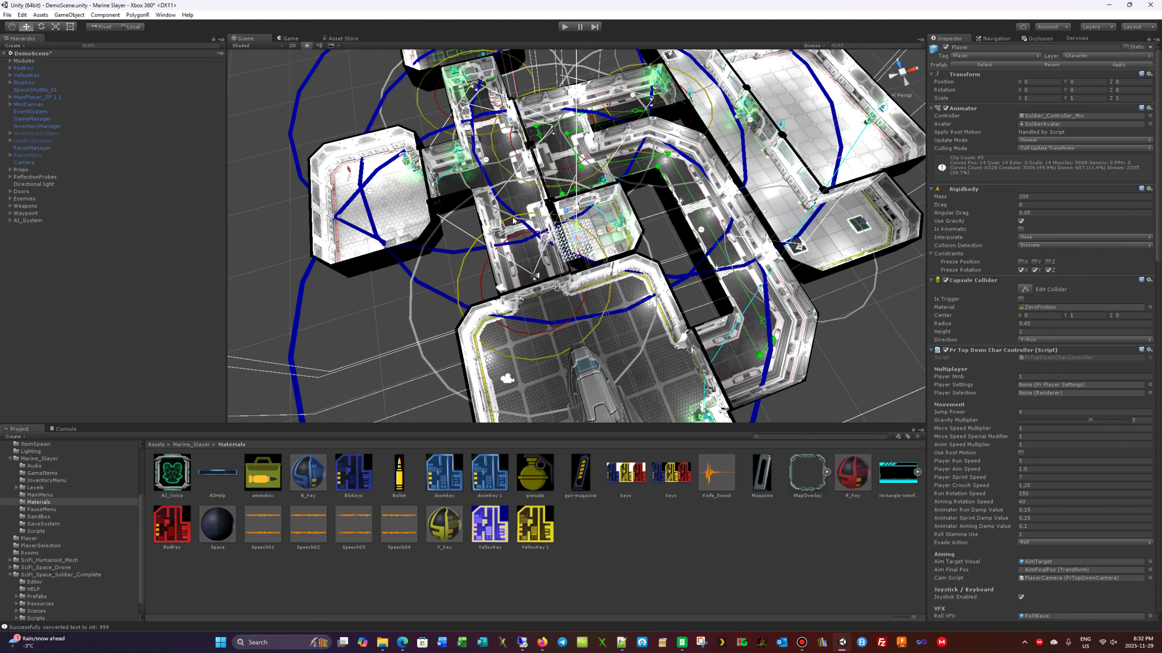
scroll(609, 206, down, 3)
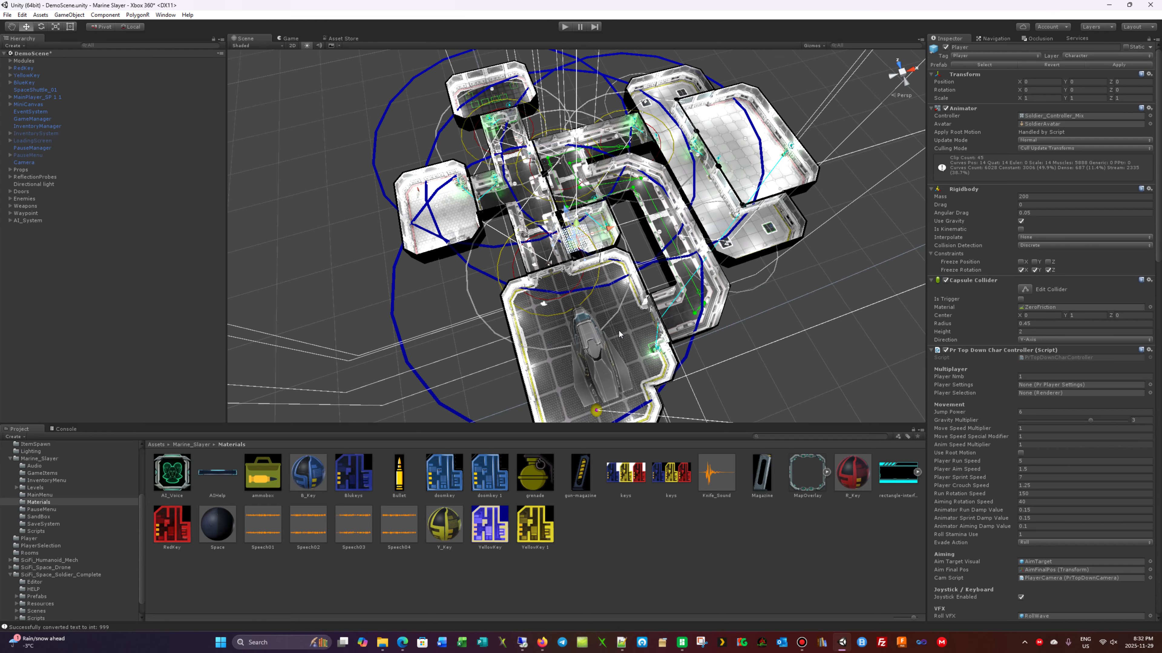
scroll(619, 334, up, 8)
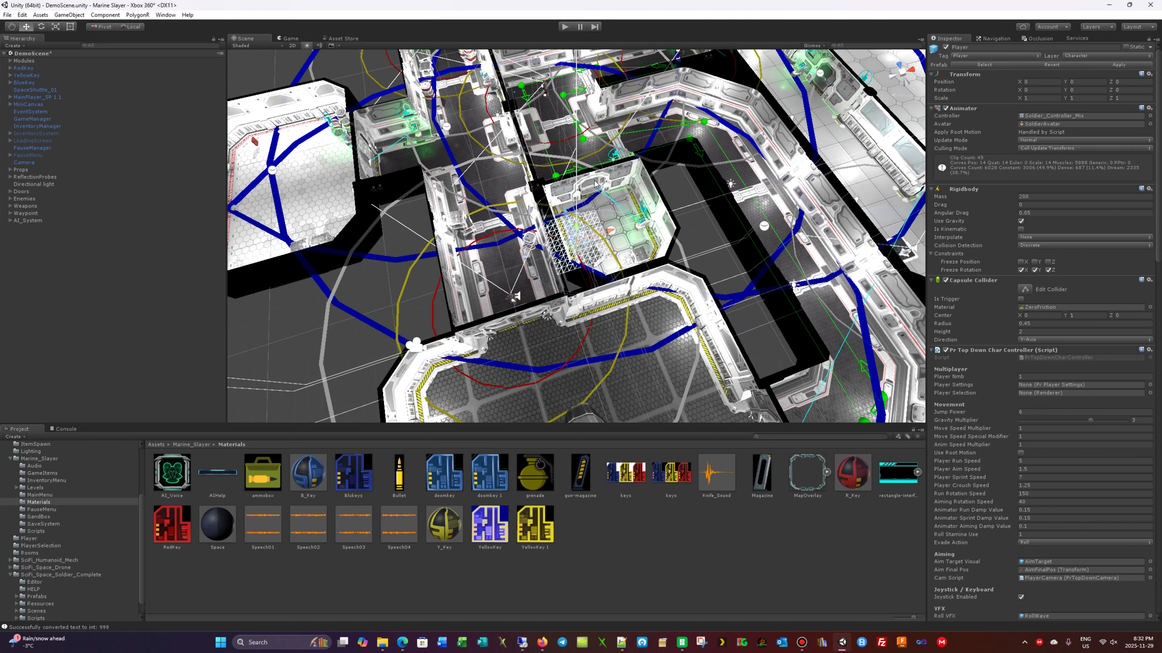
scroll(263, 160, down, 3)
scroll(590, 211, down, 5)
scroll(708, 240, down, 3)
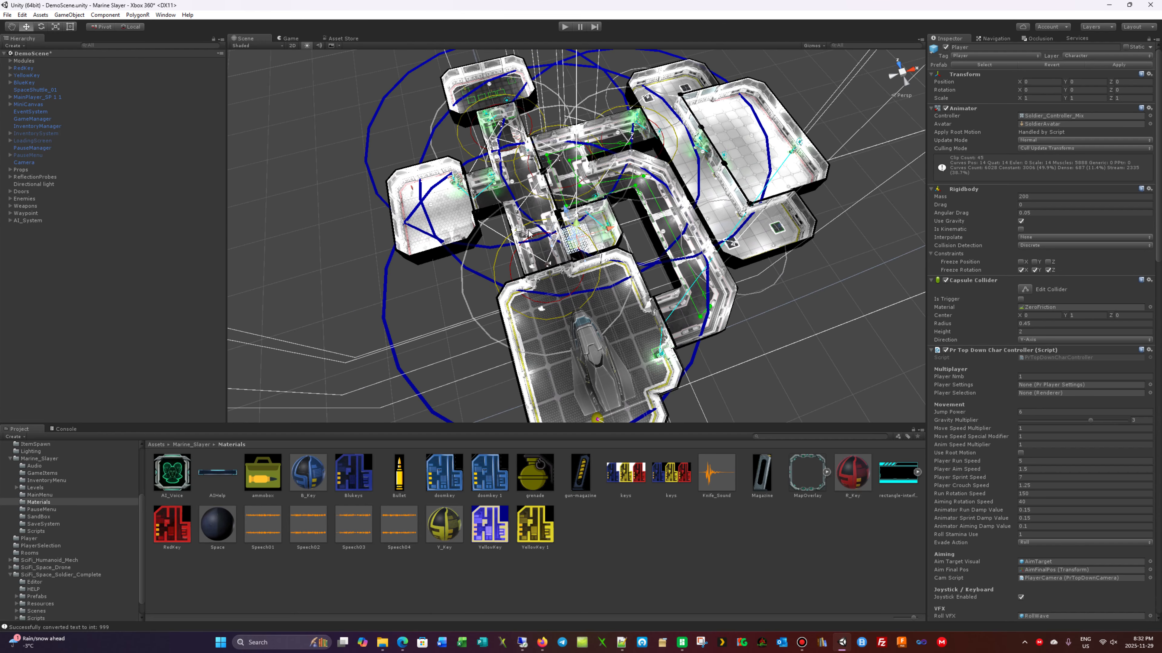
scroll(527, 245, up, 6)
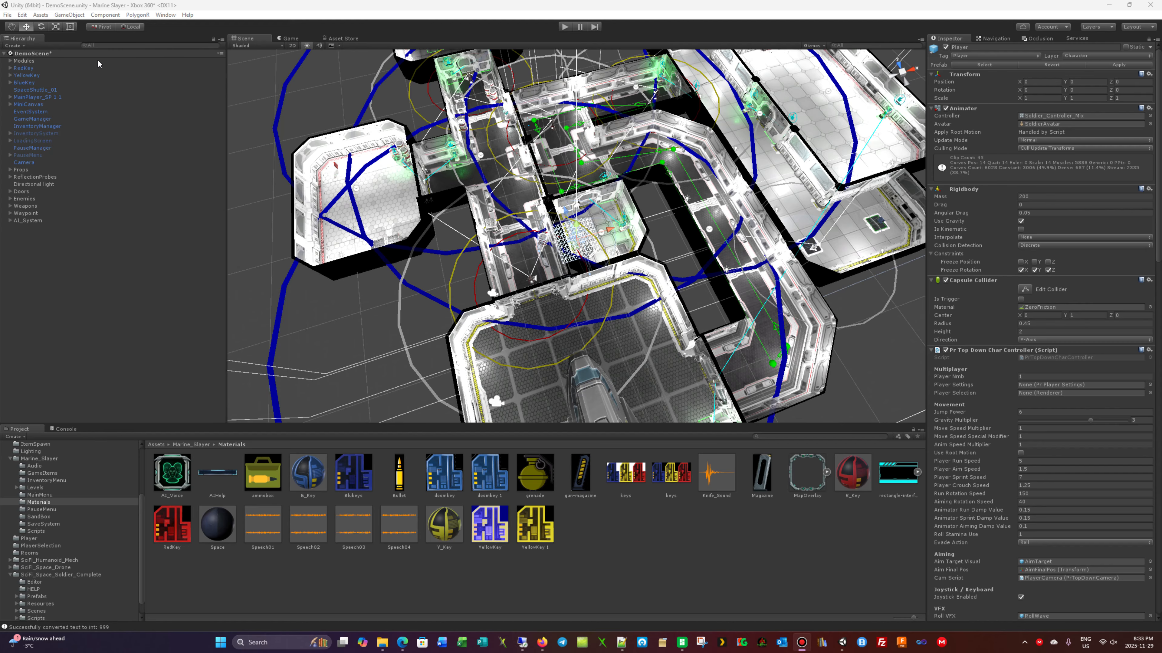
- Create an empty game object at the root of DemoScene and set its Y position to 0
right_click(32, 55)
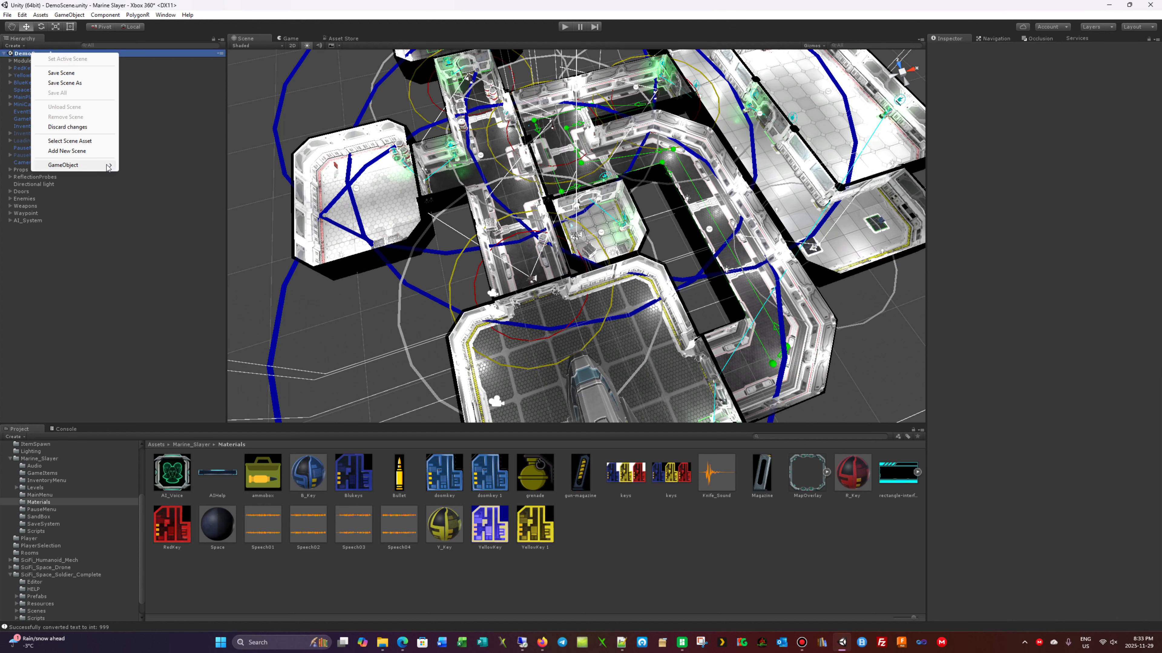
mouse_move(106, 168)
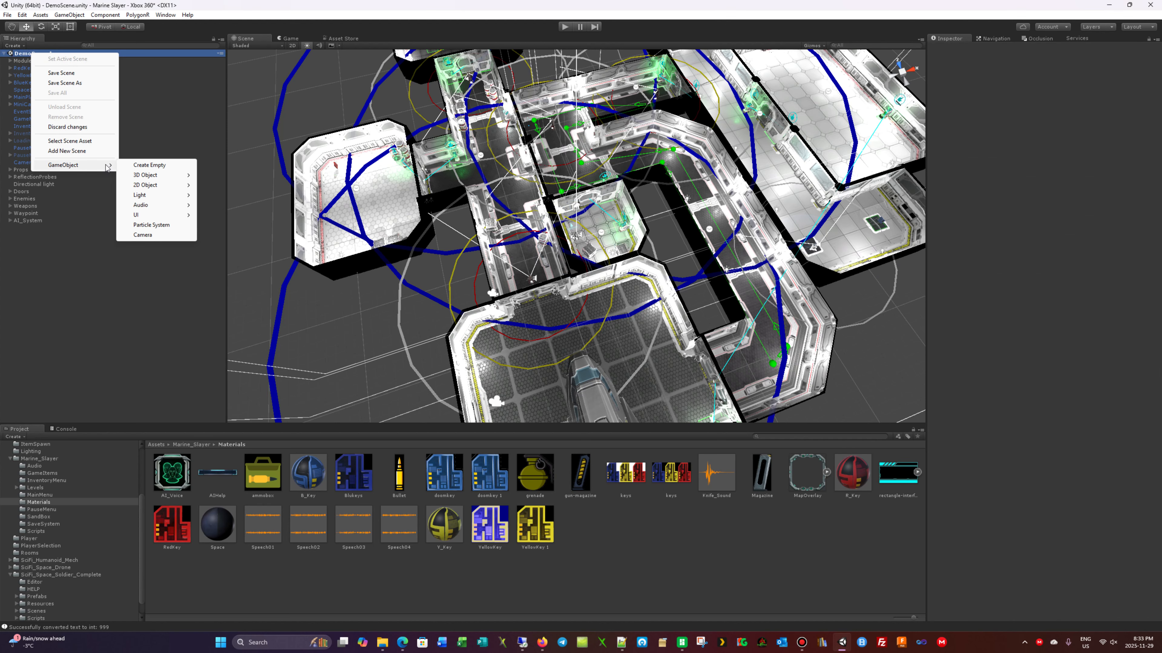
click(160, 166)
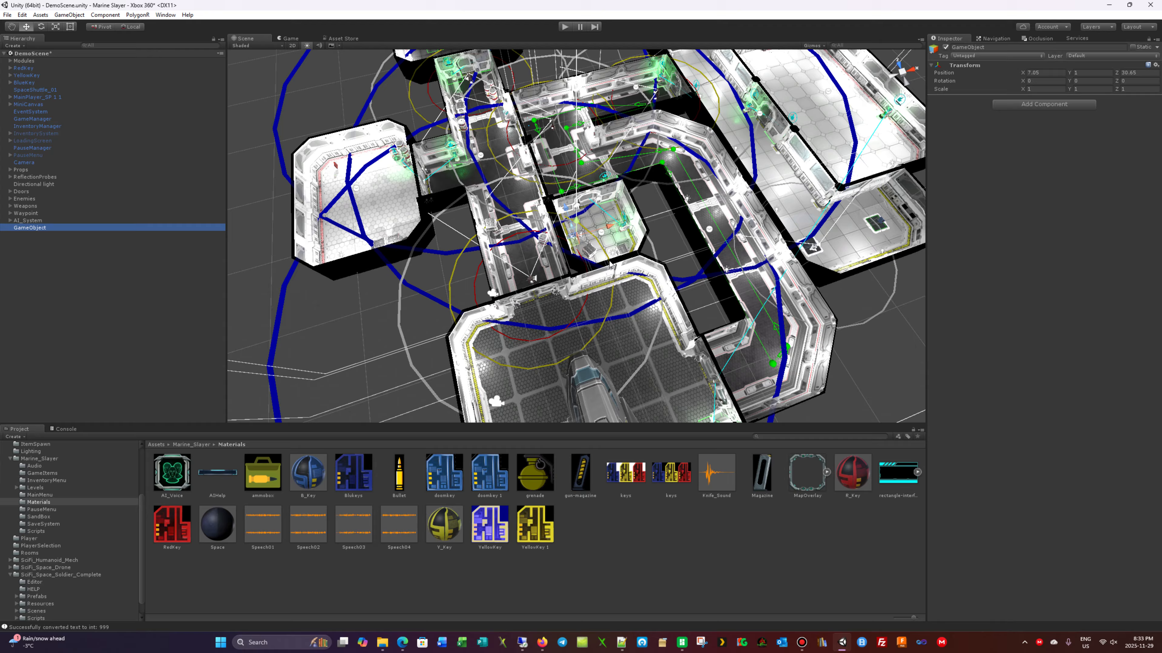
click(1094, 81)
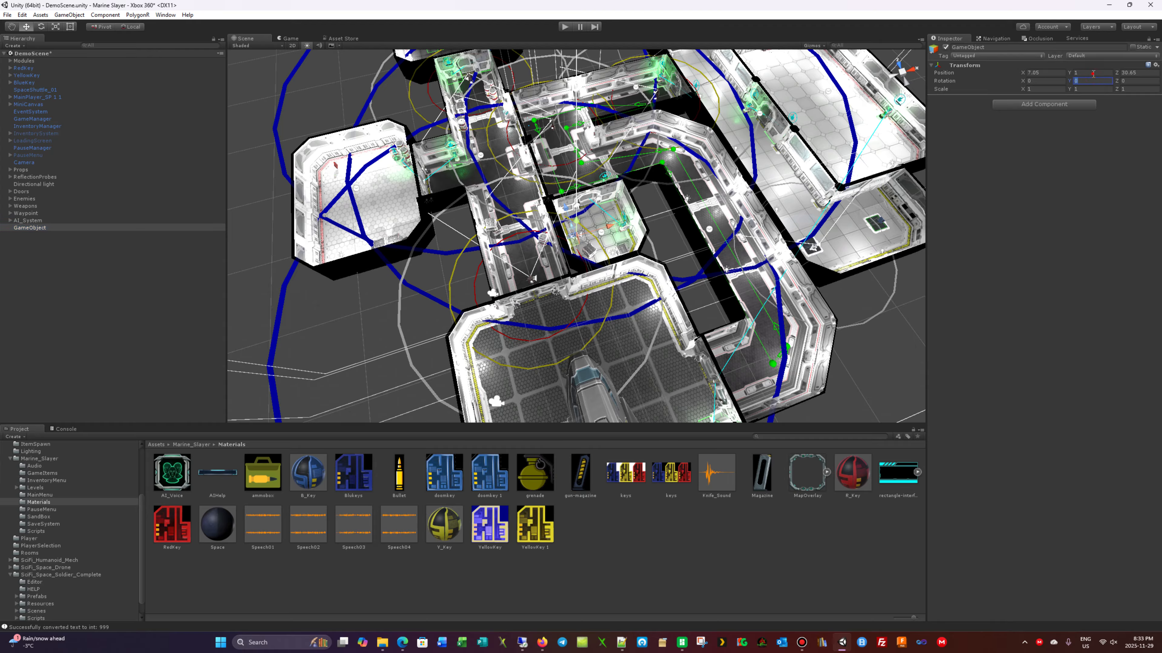
click(1092, 73)
text(0)
- Move the empty object away from the player along the X axis to about 9.29 and name it MissionBrief
scroll(620, 273, up, 10)
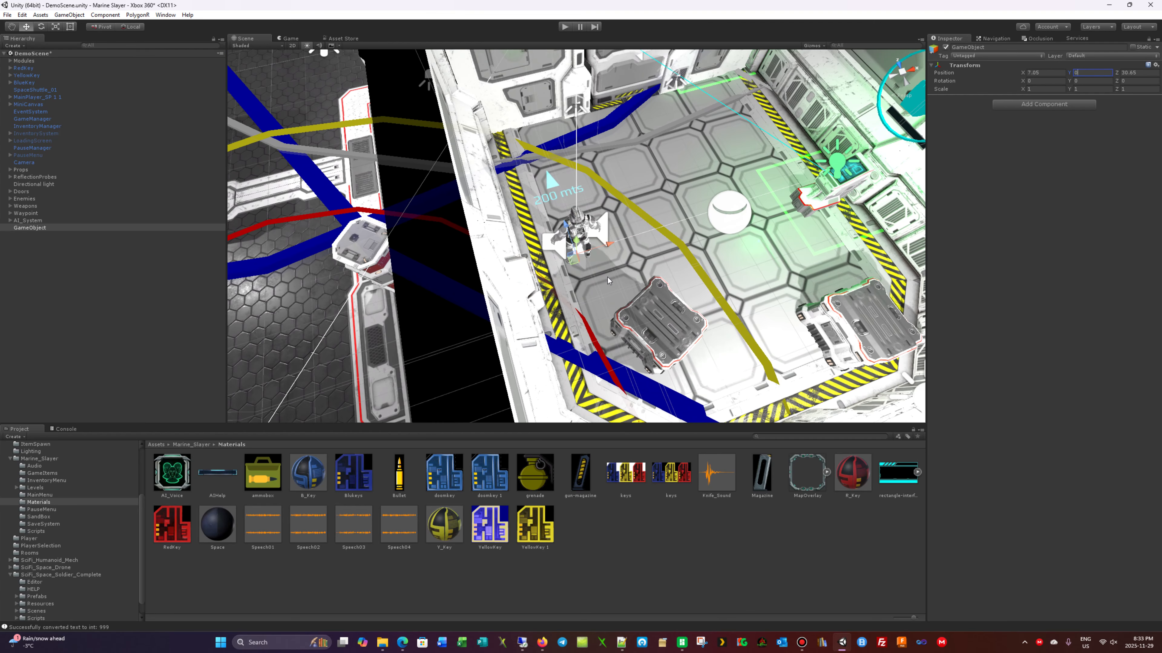
drag(610, 244, 706, 225)
click(993, 48)
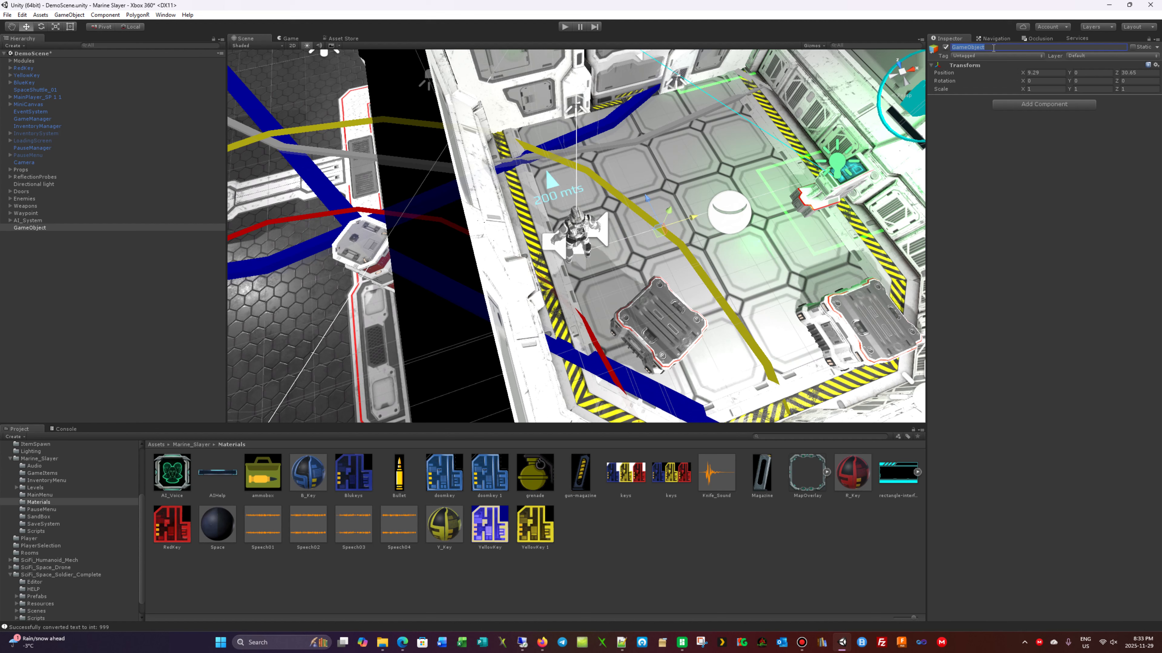
text(MissionBrief)
key(Return)
- Create an empty child object under MissionBrief and name it Speech01
right_click(27, 229)
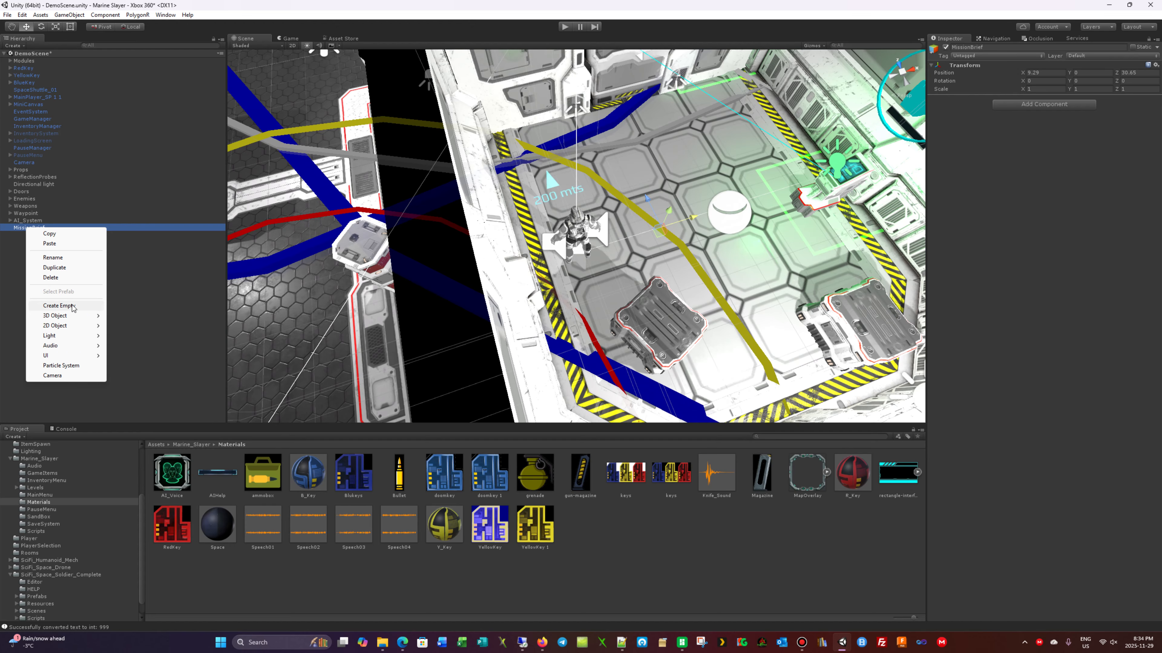
click(58, 305)
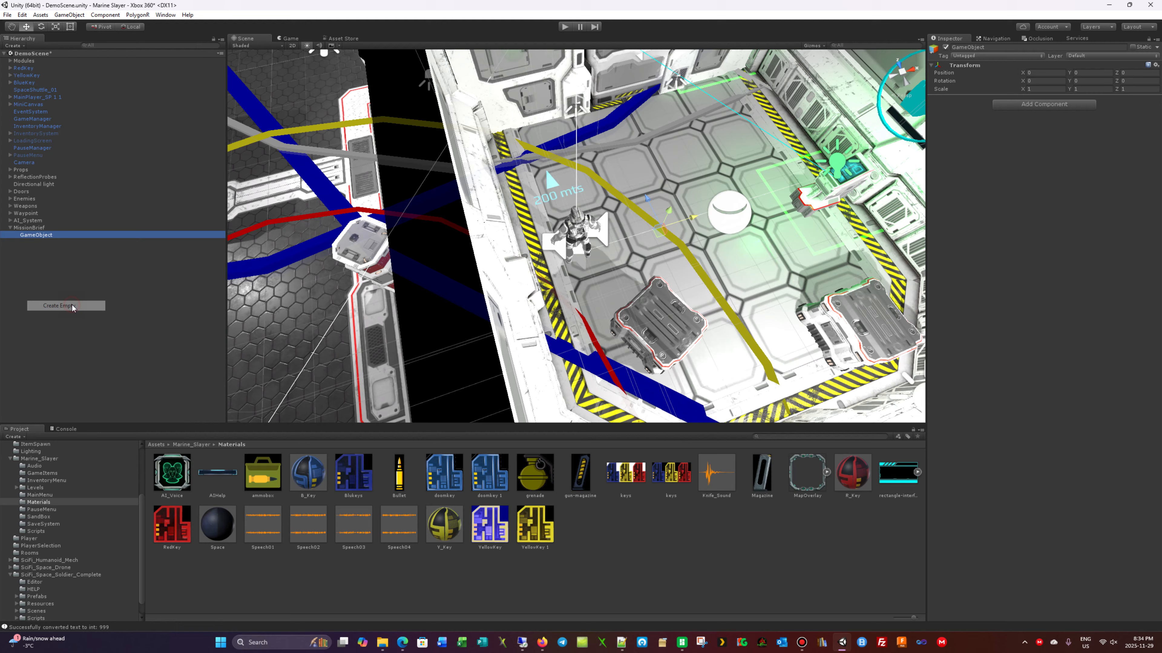
click(1001, 48)
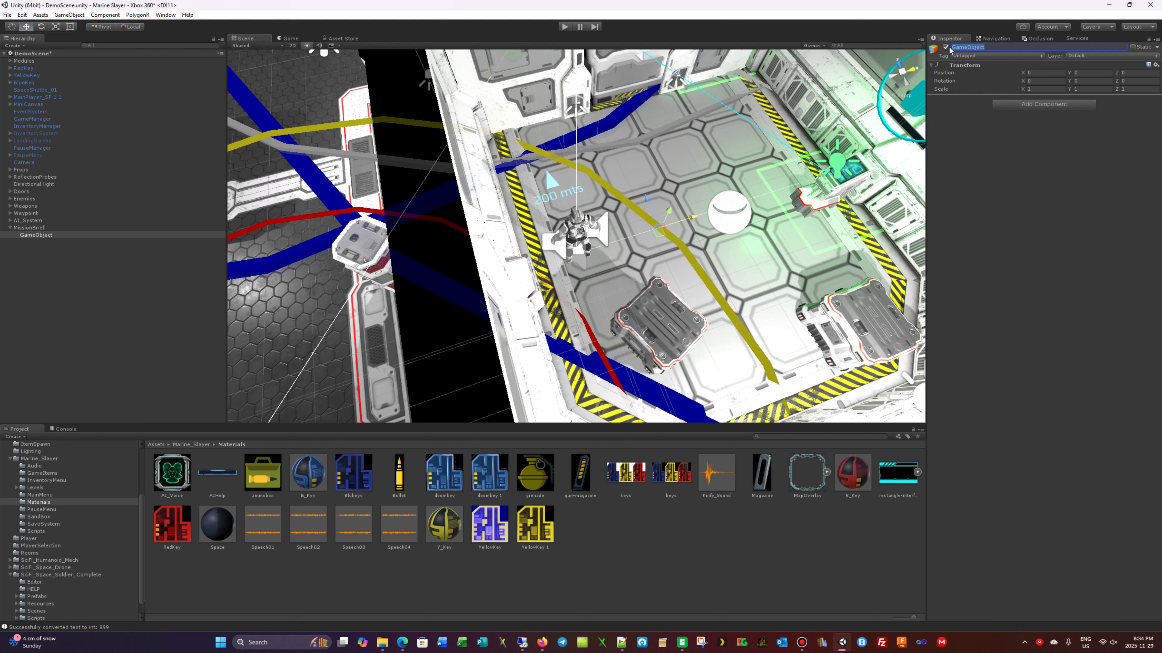
text(Speech01)
key(Return)
- Add a Box Collider to Speech01 and raise the object to a Y position of about 0.49
click(1031, 104)
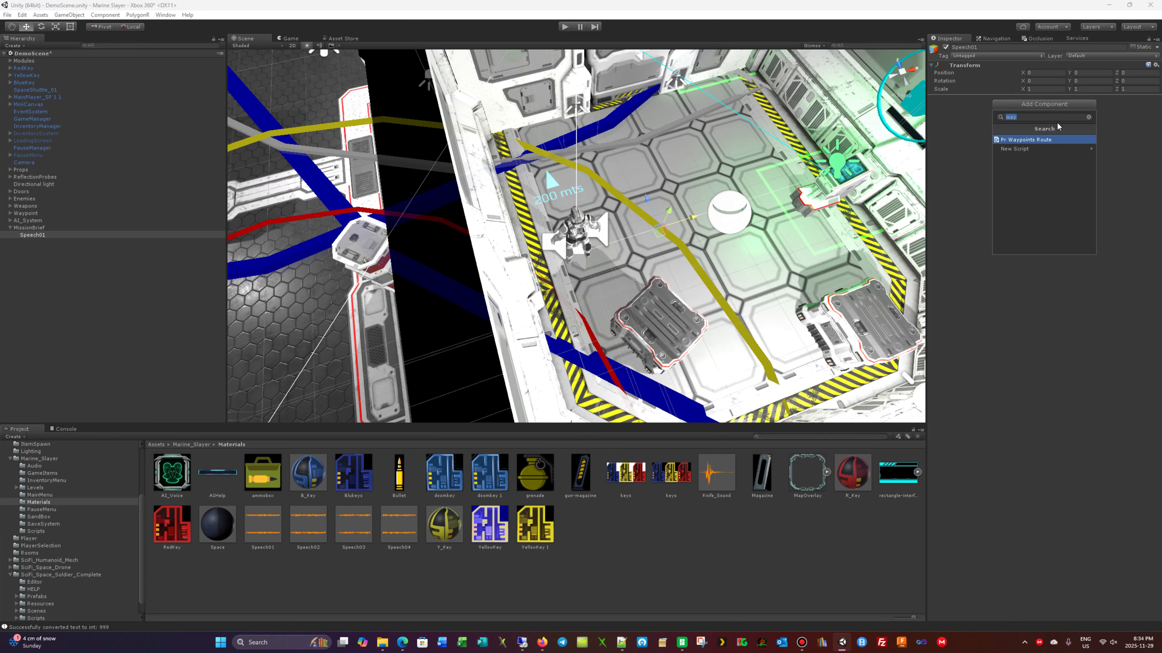
click(1088, 117)
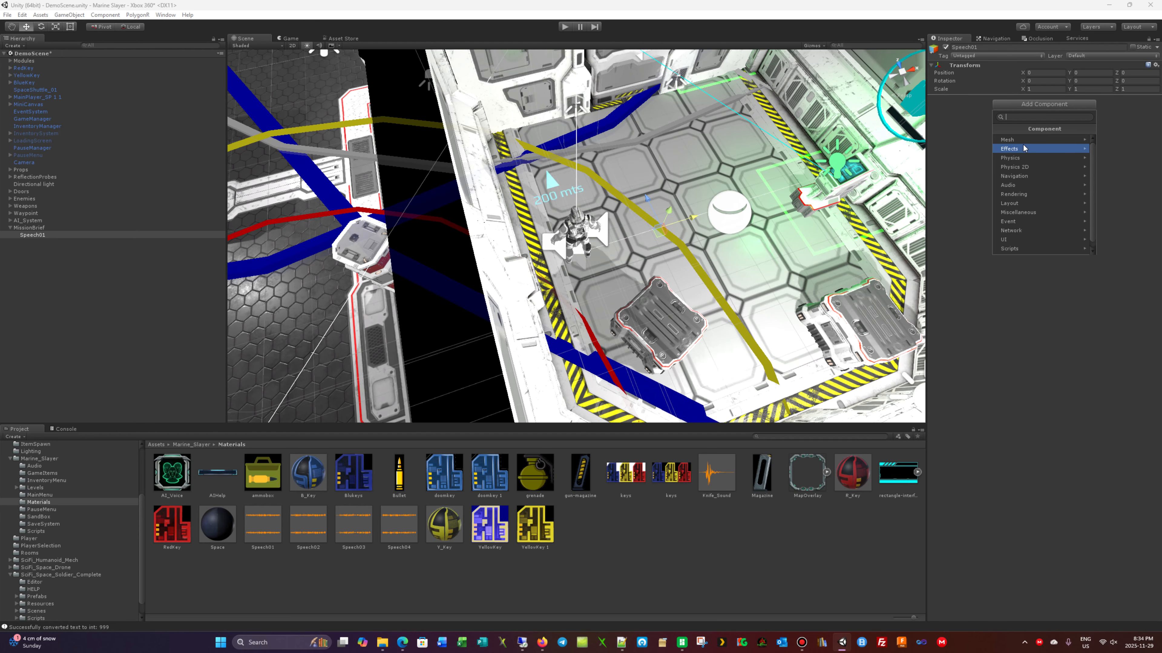
click(1026, 159)
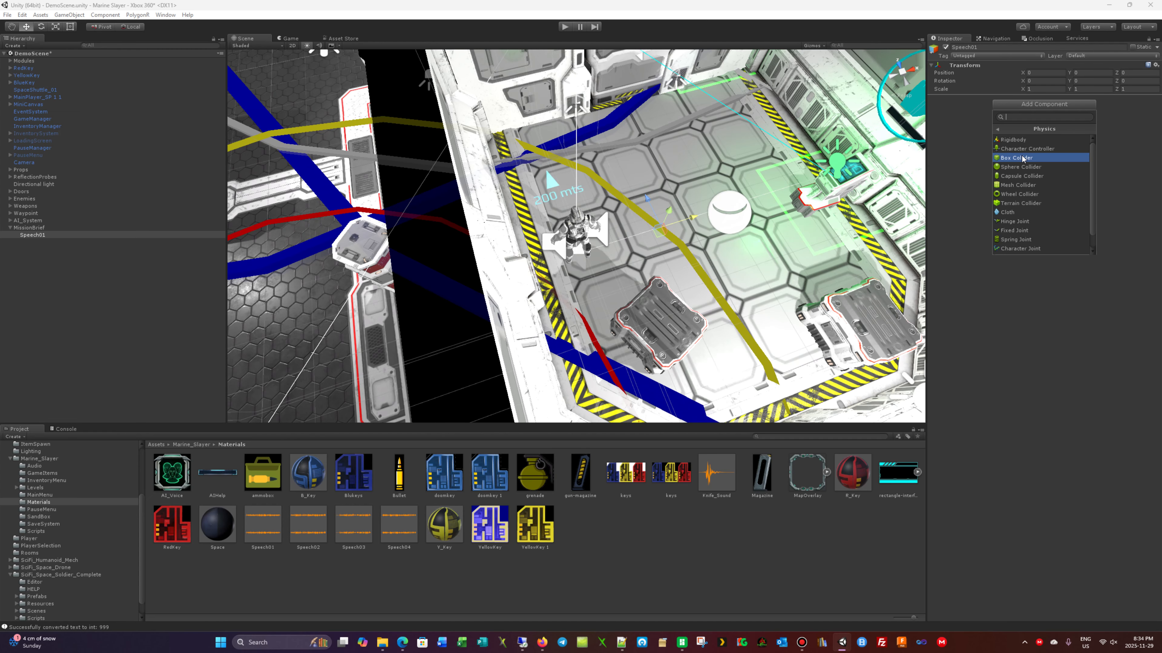
click(1023, 158)
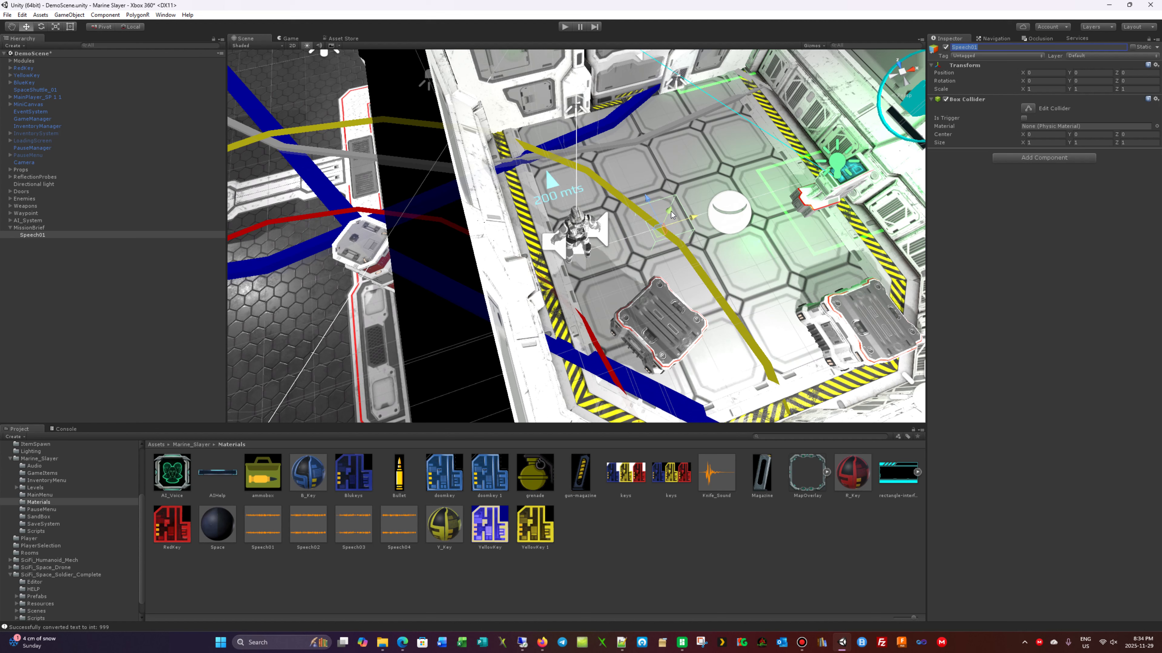
drag(674, 219, 674, 207)
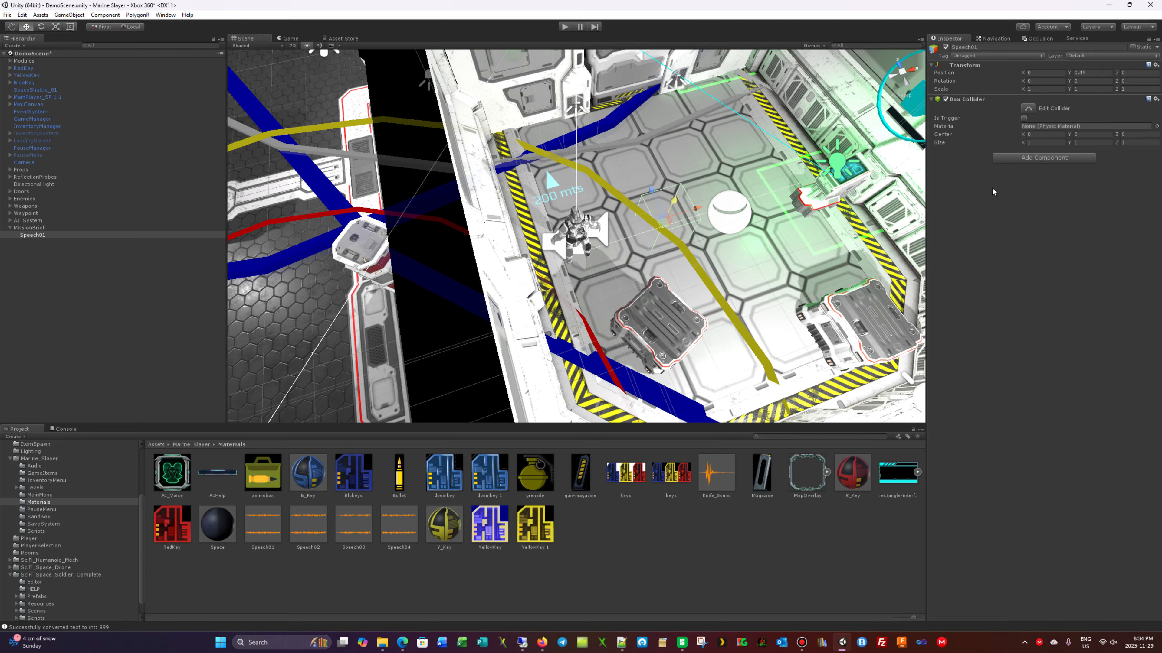
- Add an Audio Source to Speech01 and assign the Speech01 sound from the Materials folder as its audio clip
click(1033, 159)
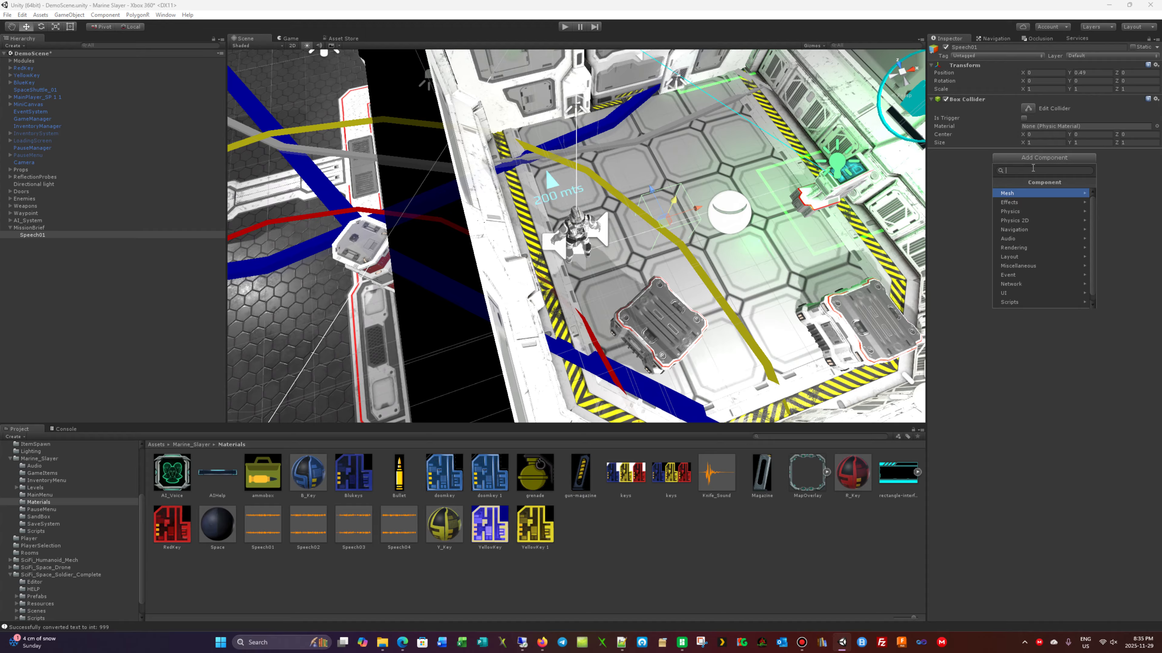
text(au)
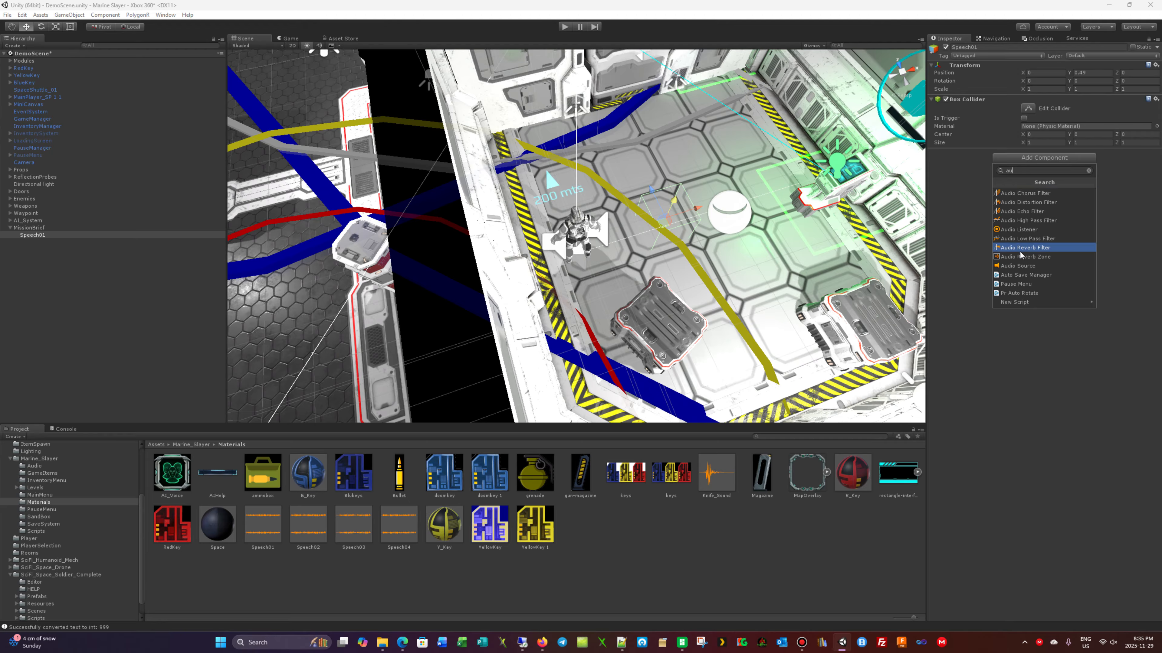
click(1017, 266)
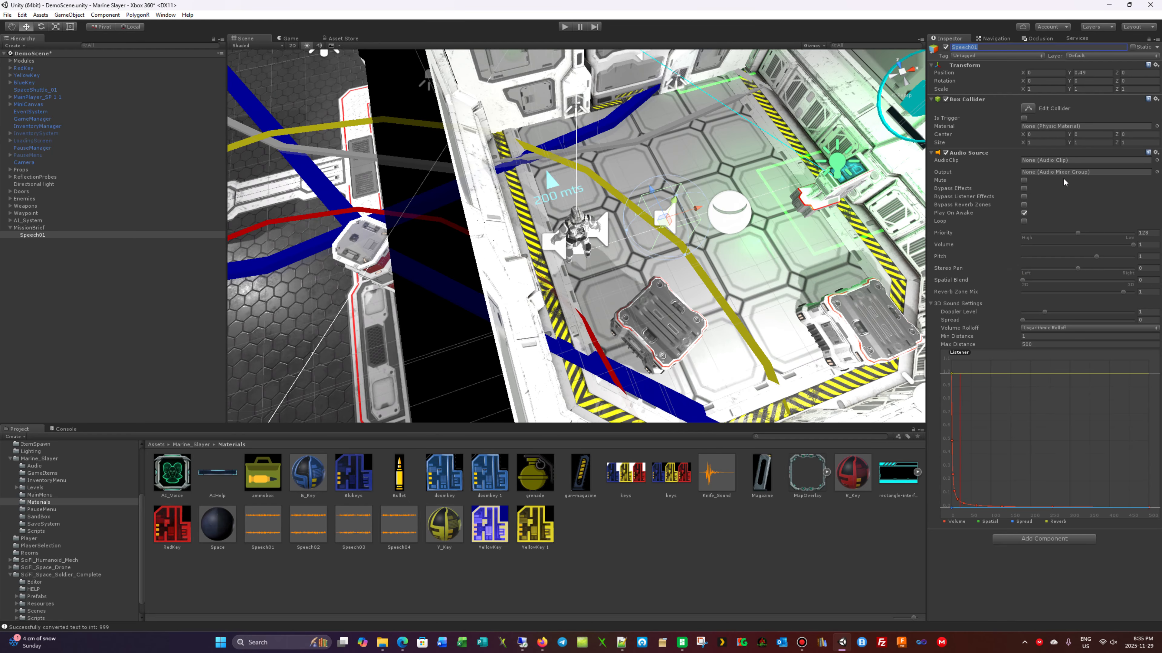
click(988, 48)
drag(261, 534, 1051, 164)
- Create a C# script named AI_Speech in the Marine_Slayer Scripts folder
click(53, 529)
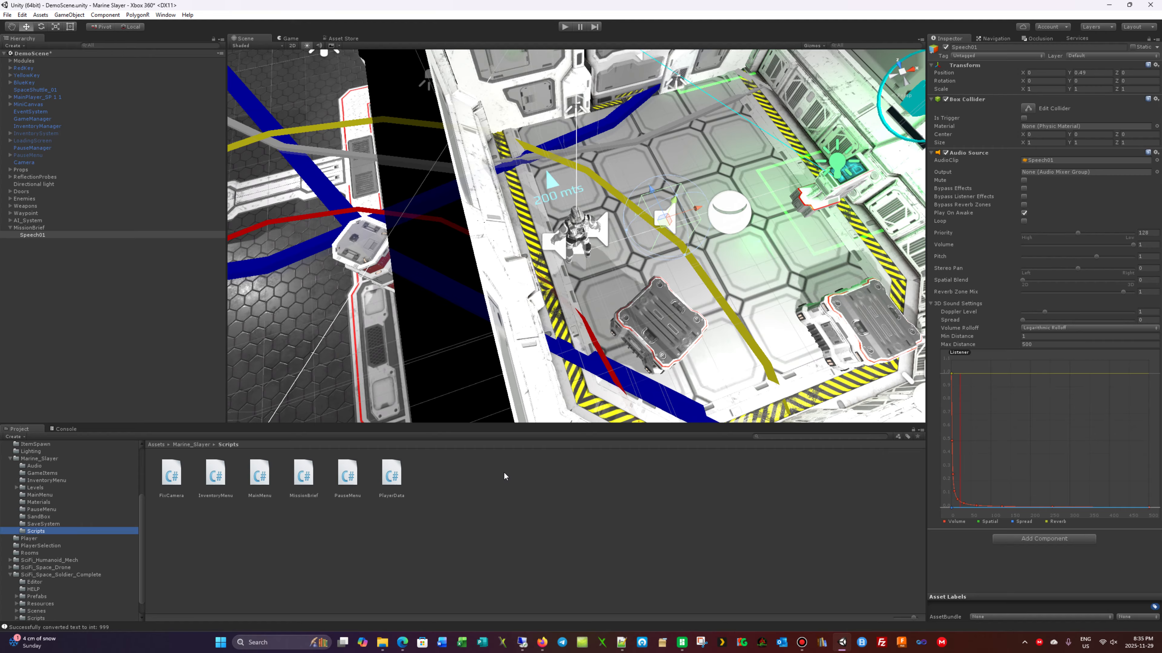
click(540, 556)
right_click(433, 480)
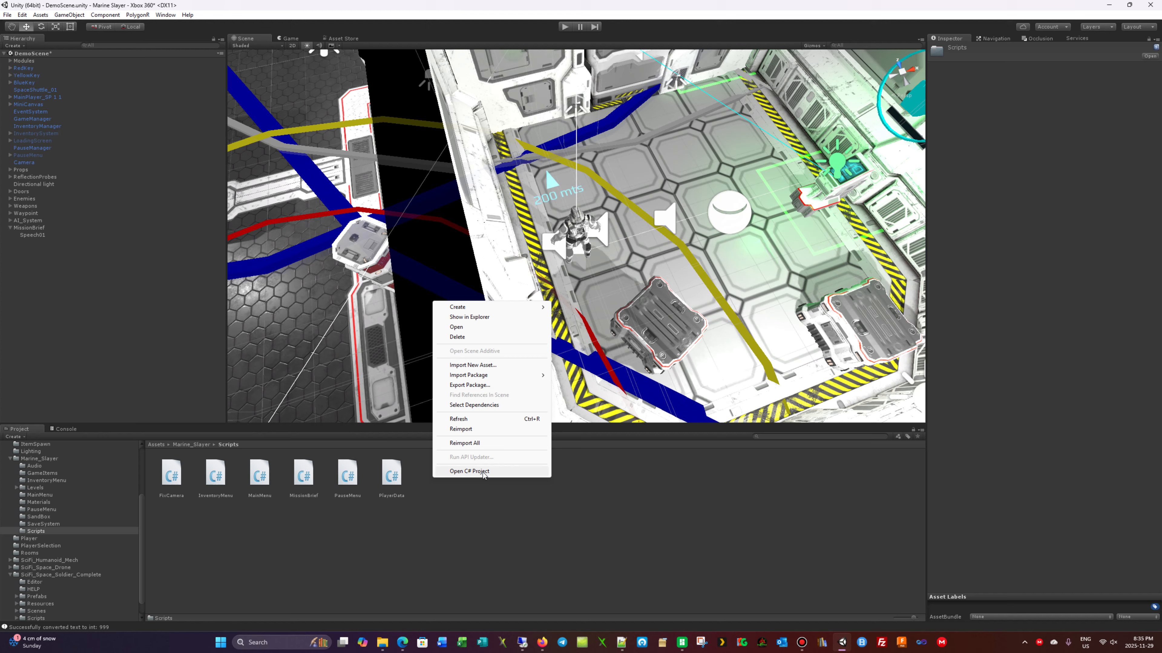
mouse_move(459, 308)
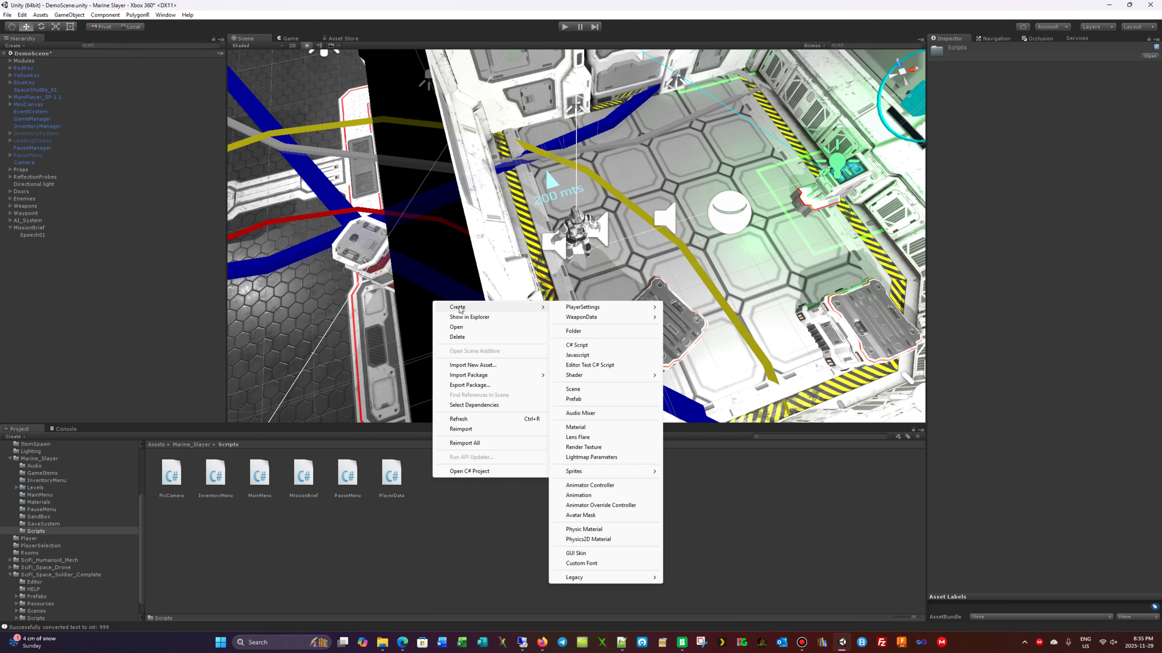
click(594, 348)
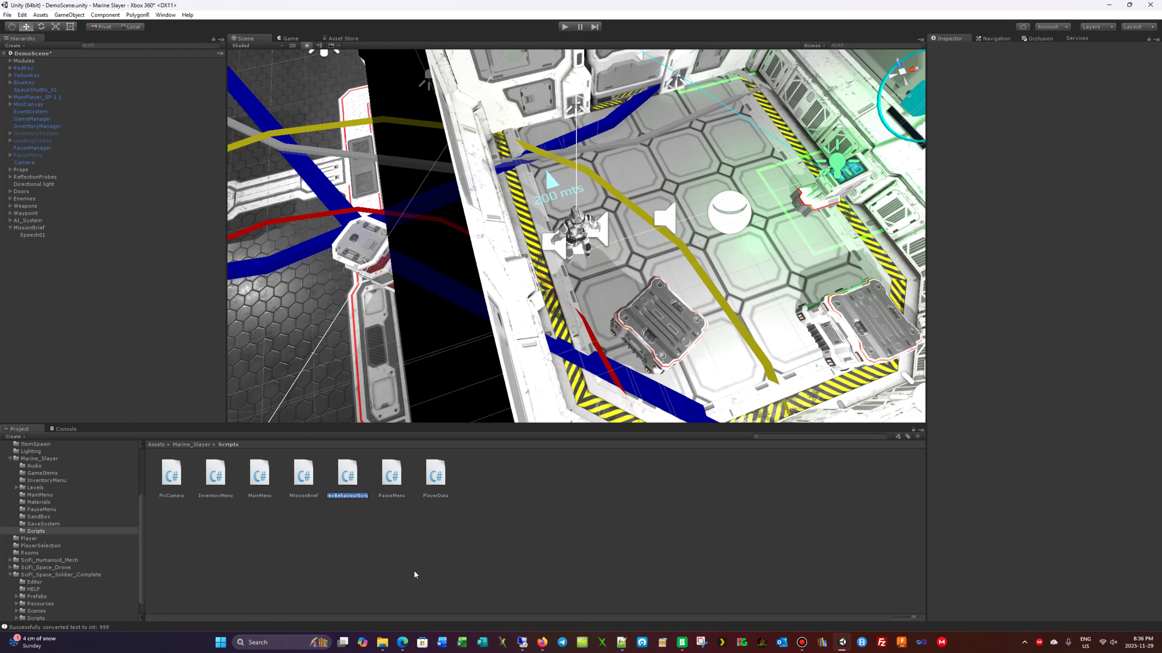
text(A)
text(I_Speech)
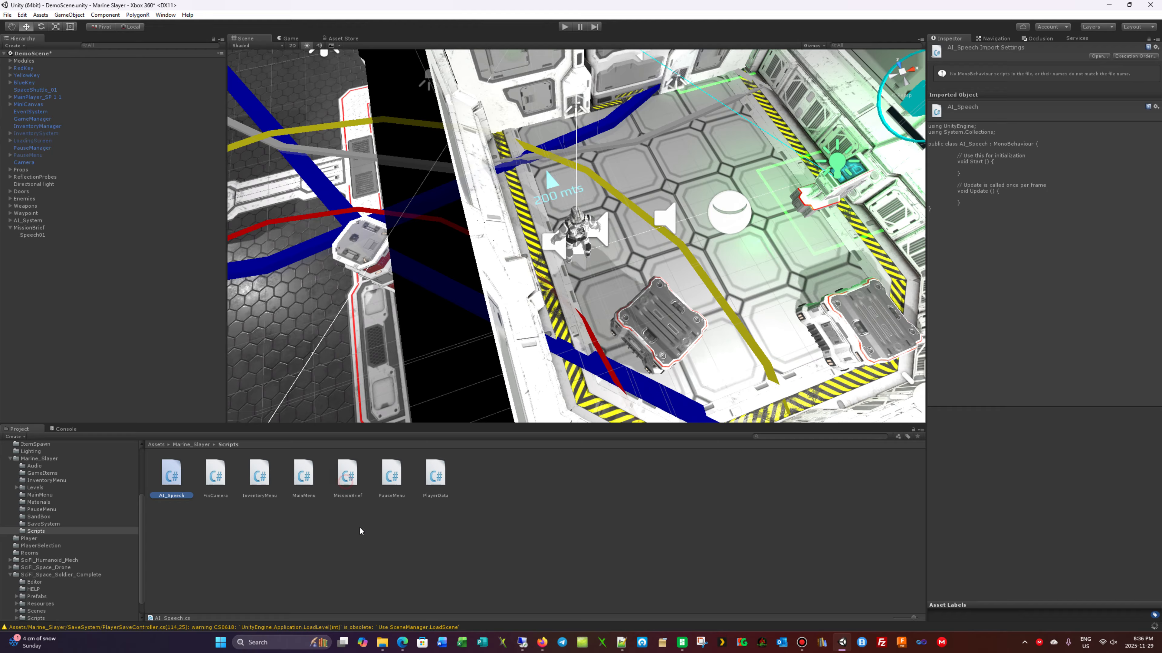
- Preview the code of the existing MissionBrief script and open the AI_Speech script for editing in Visual Studio
click(347, 483)
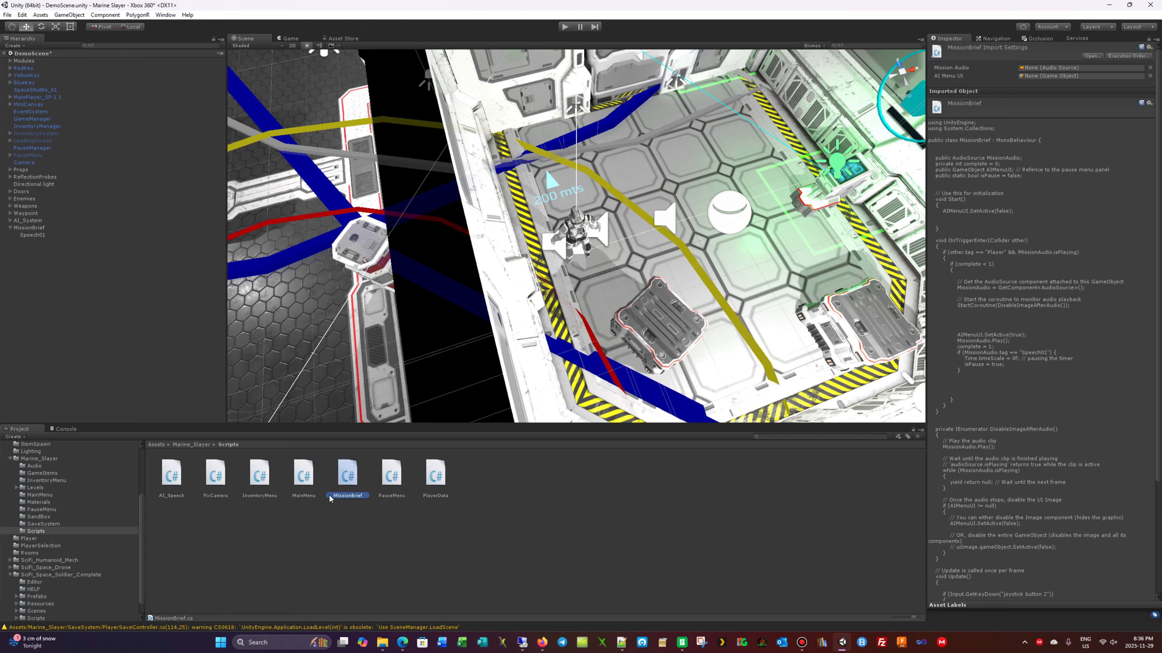
click(180, 476)
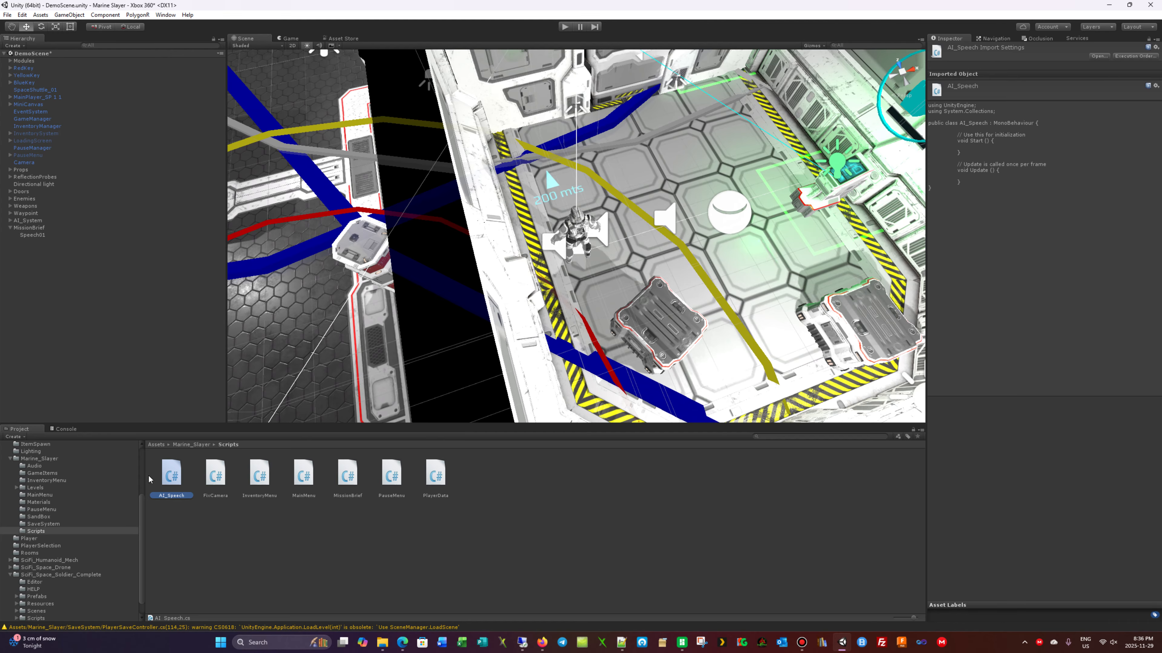
double_click(173, 477)
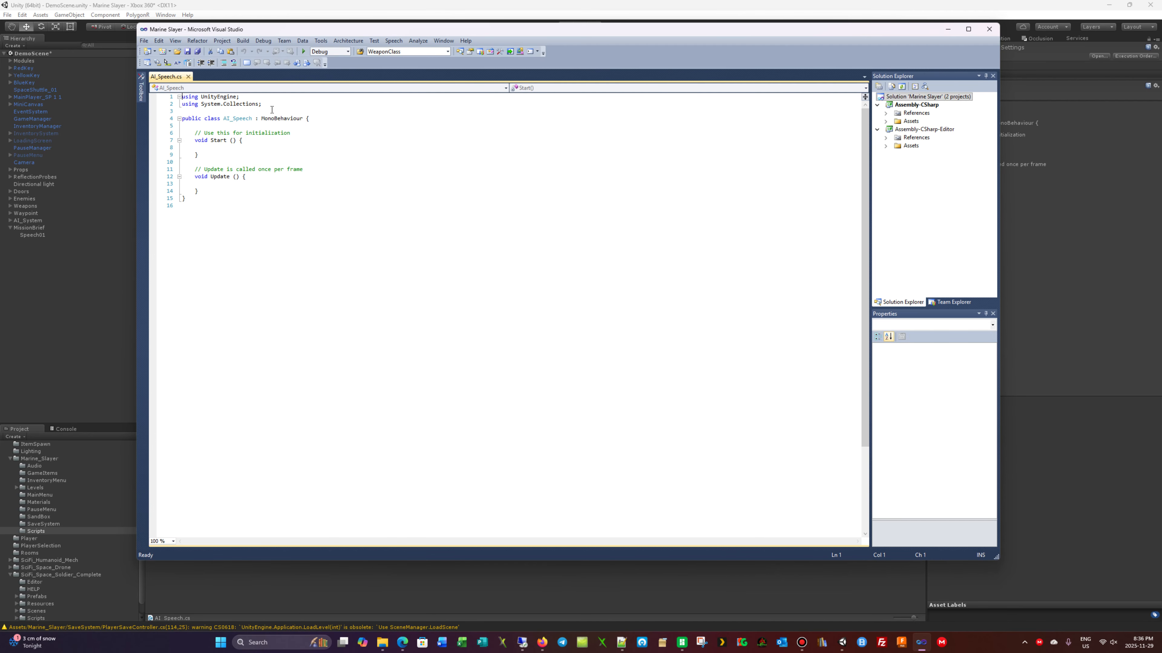
- Add a using directive for UnityEngine.UI below the System.Collections line in AI_Speech.cs
click(270, 109)
key(Return)
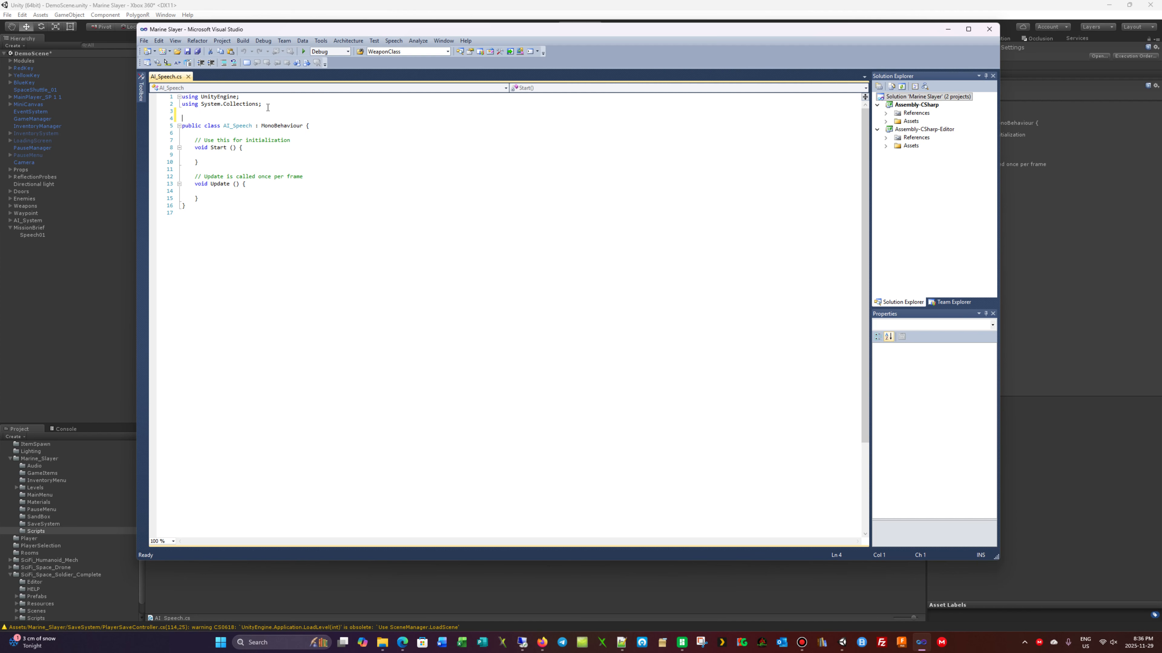
click(185, 112)
text(using U)
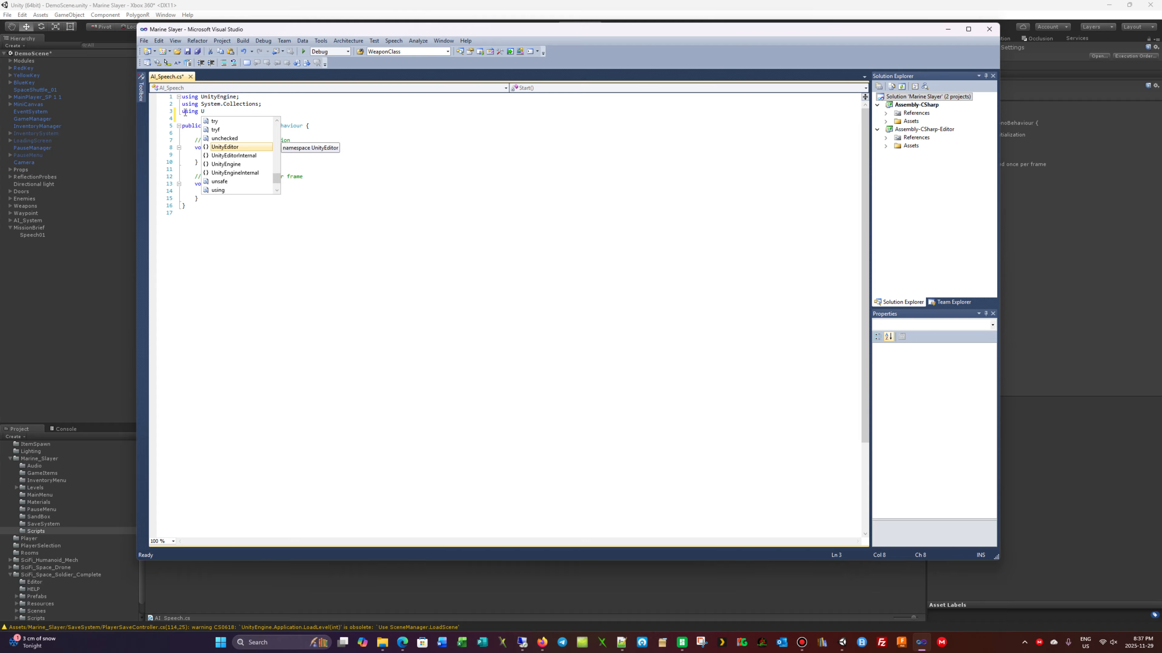
text(nityEngine.)
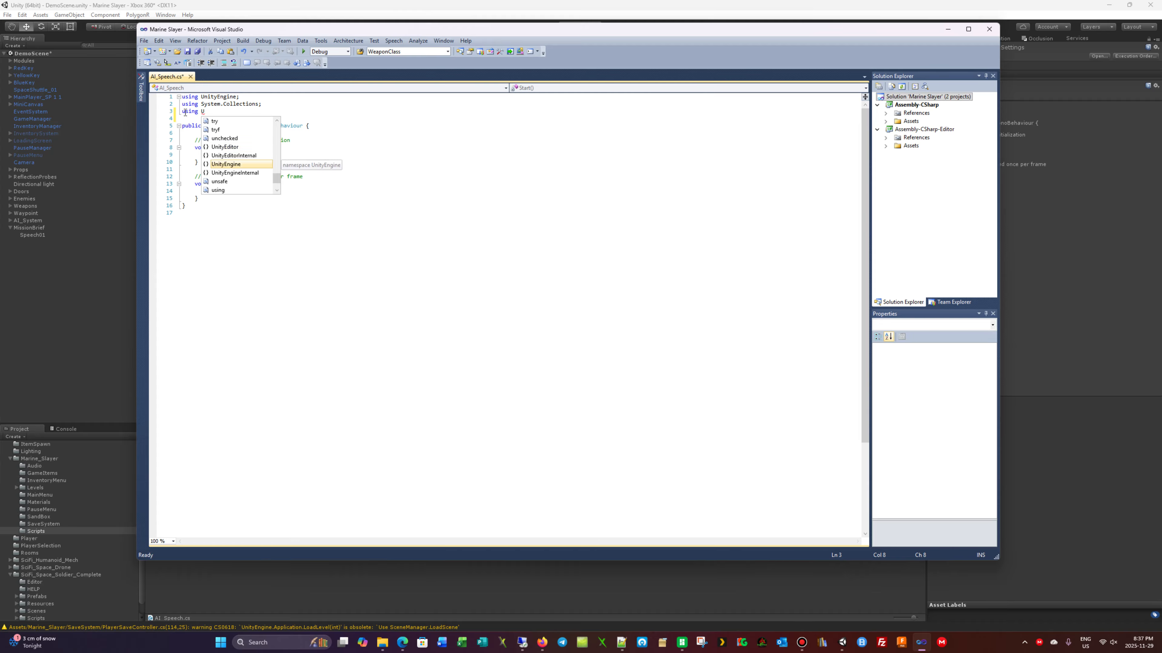
text(UY)
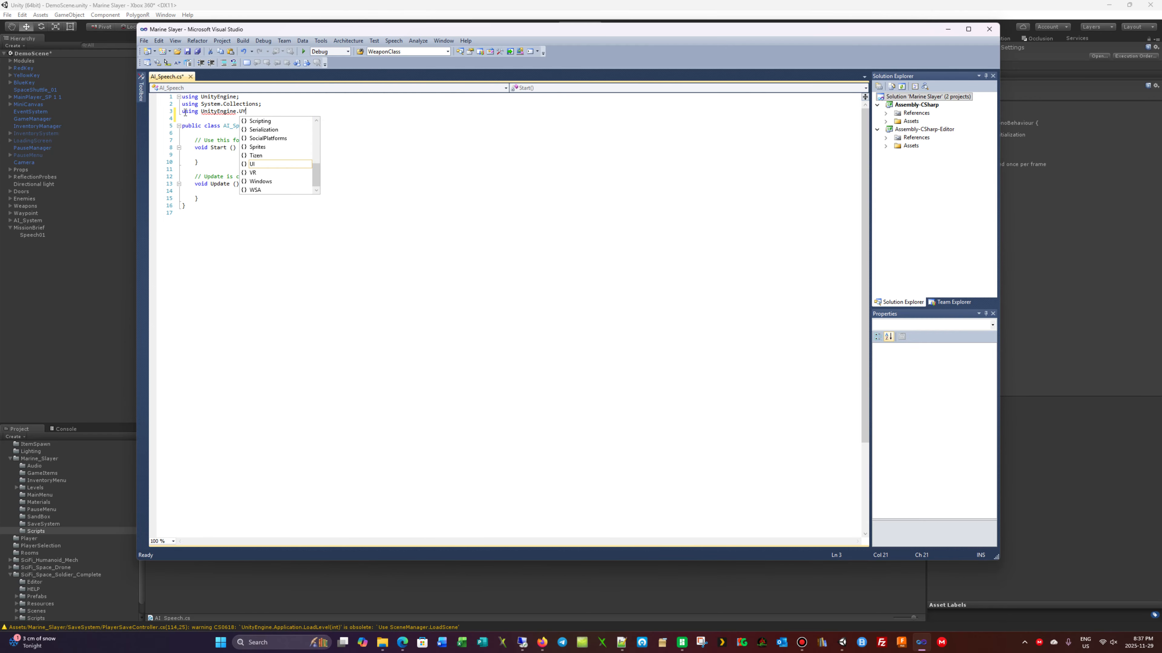
key(Tab)
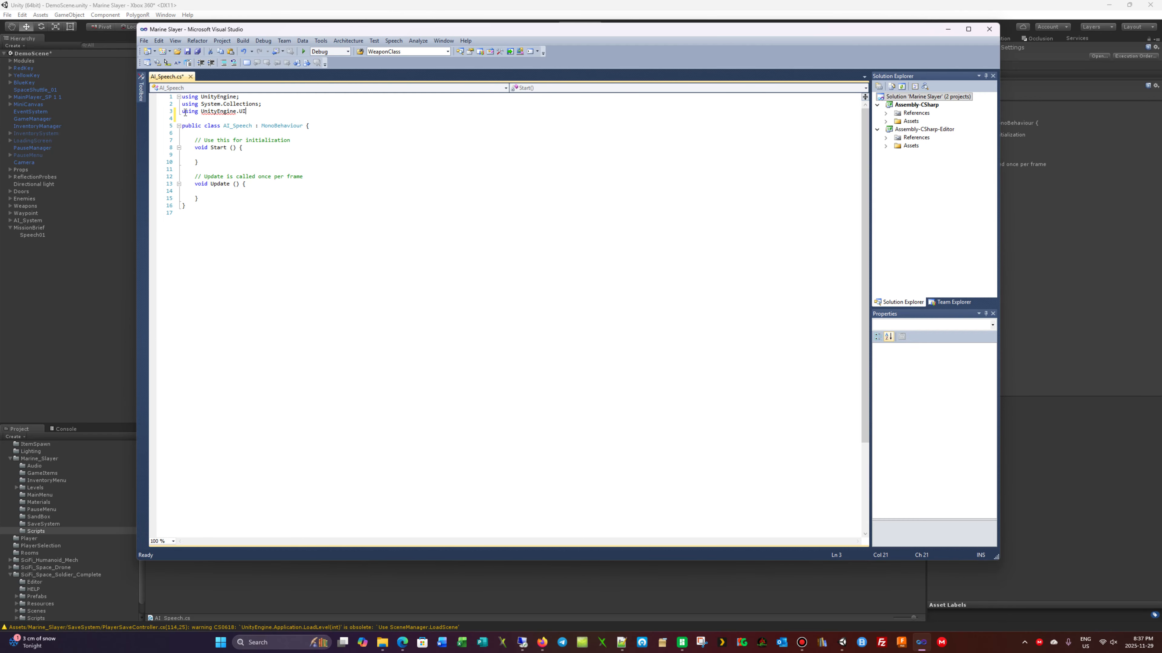